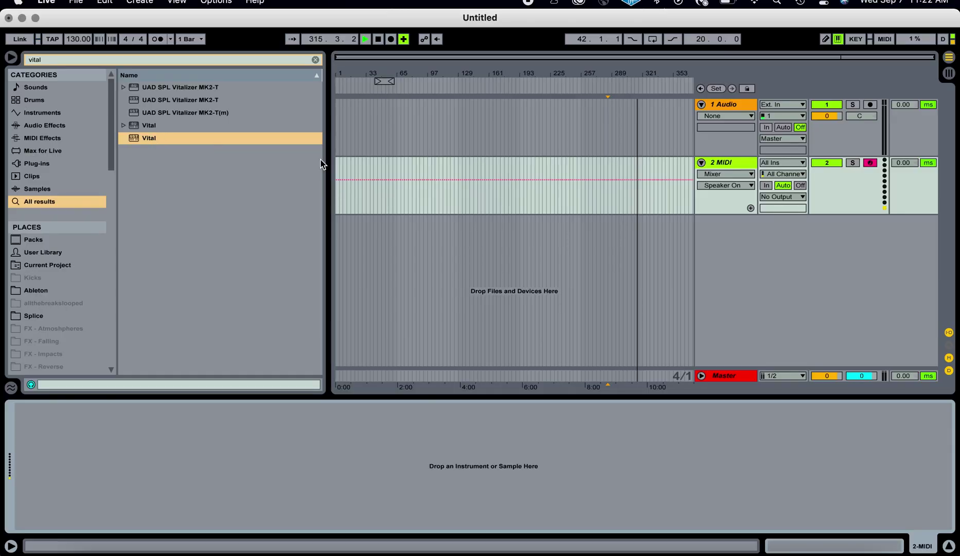
Load Vital on the MIDI track and move its editor window to fill the screen
double_click(148, 138)
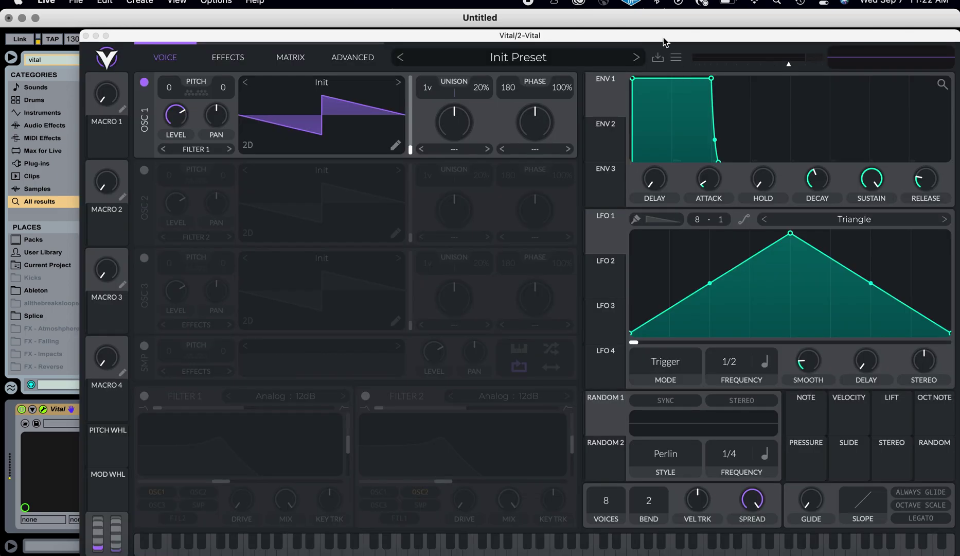
left_click_drag(663, 37, 435, 120)
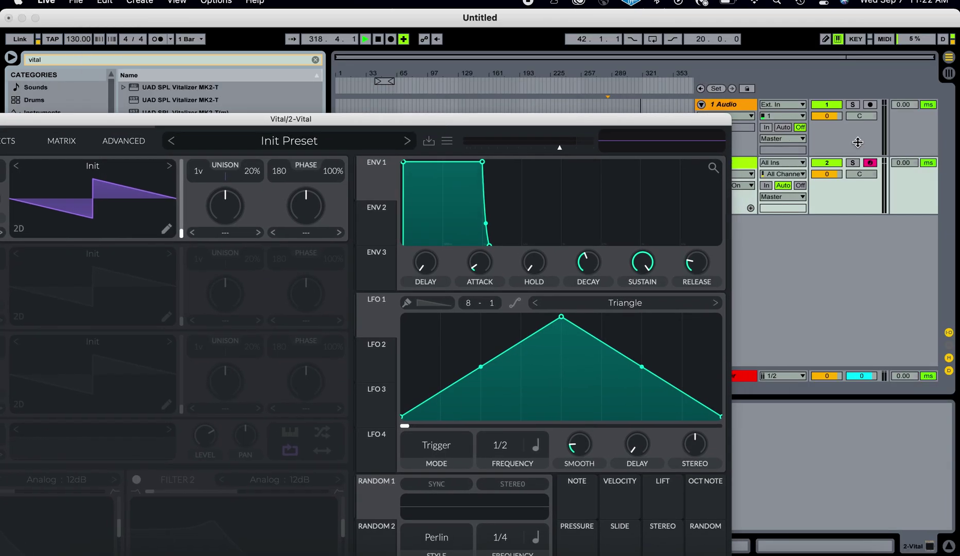
left_click_drag(607, 122, 764, 11)
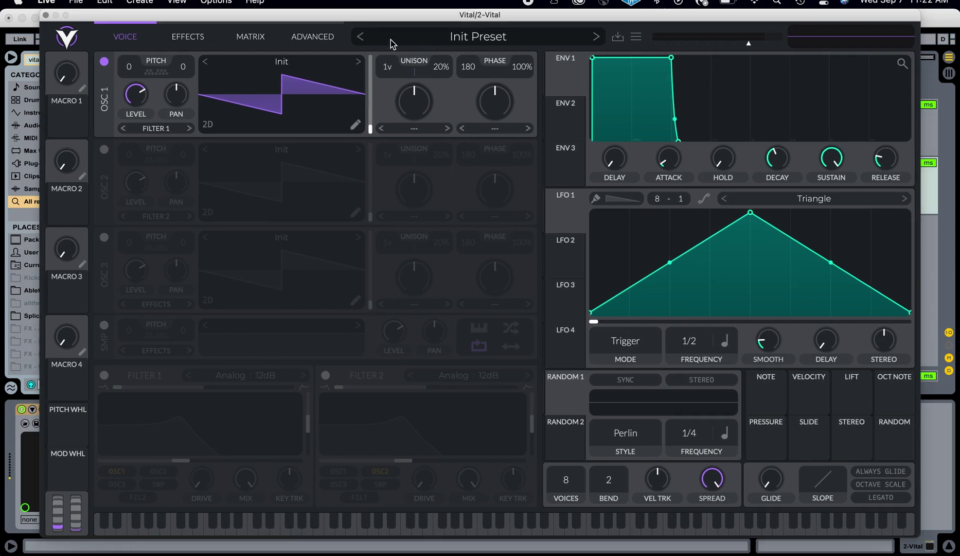
Give oscillator 1 the Basic Shapes sine and snap its transpose to seven chosen notes
left_click(358, 62)
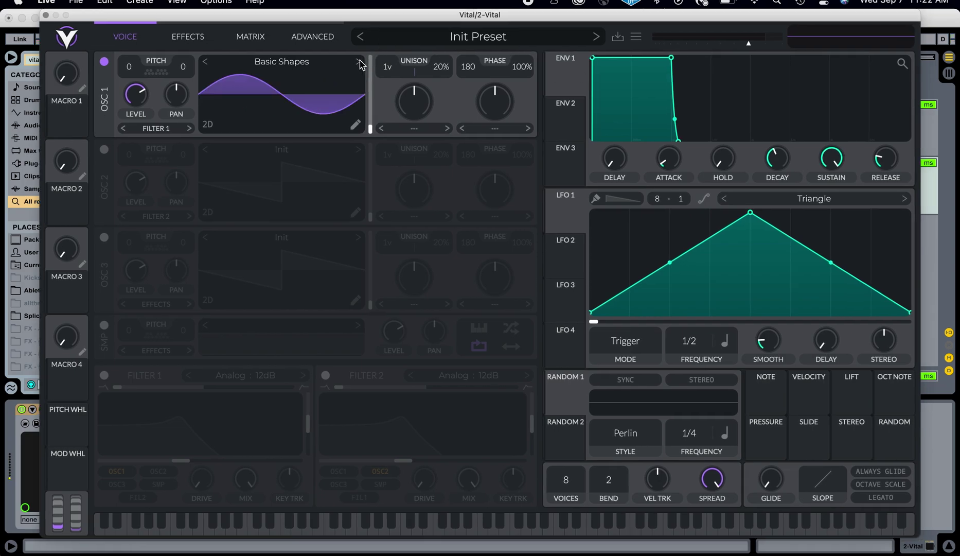
left_click(148, 71)
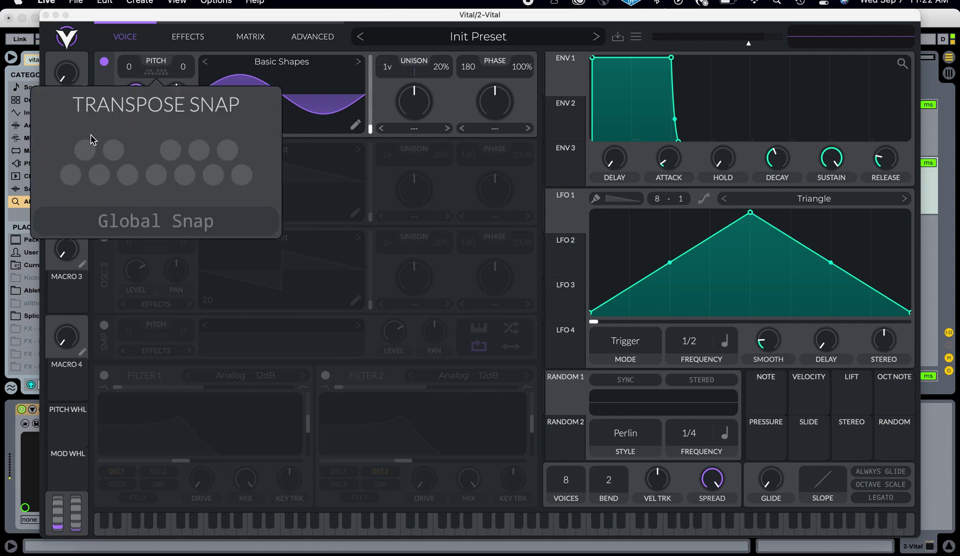
left_click(84, 149)
left_click(113, 151)
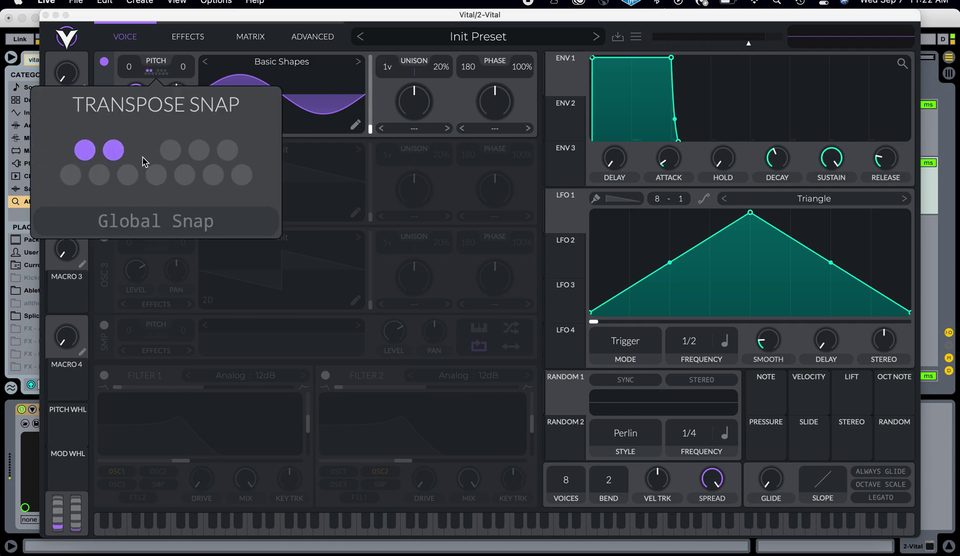
left_click(156, 175)
left_click(185, 175)
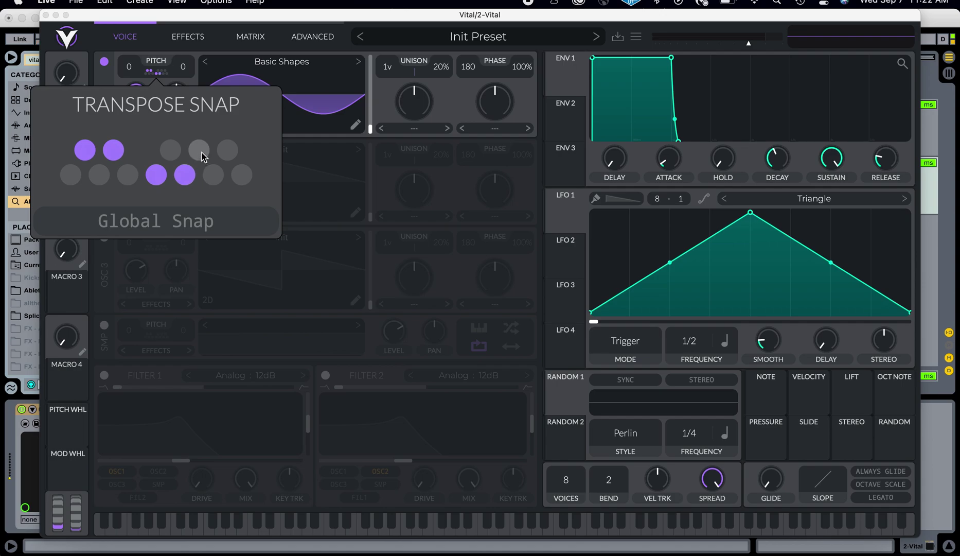
left_click(199, 151)
left_click(229, 150)
left_click(241, 173)
left_click(319, 135)
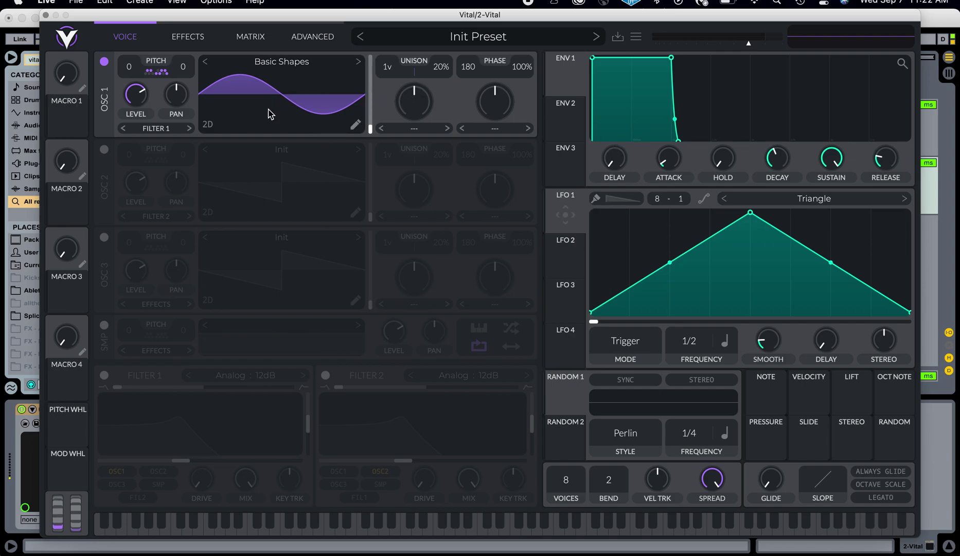
Turn on oscillator 2 with the Drink the Juice wavetable and raise its transpose toward 24
left_click(105, 150)
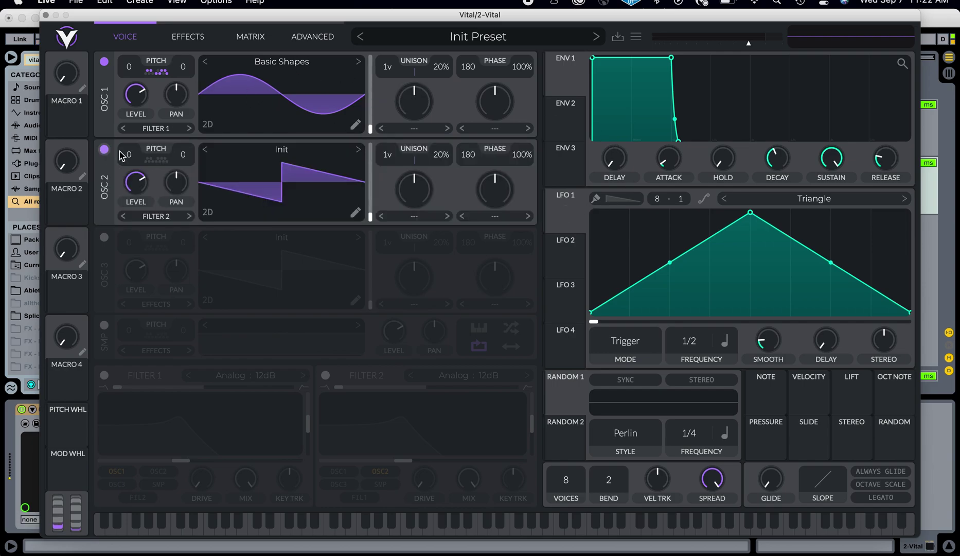
left_click(278, 149)
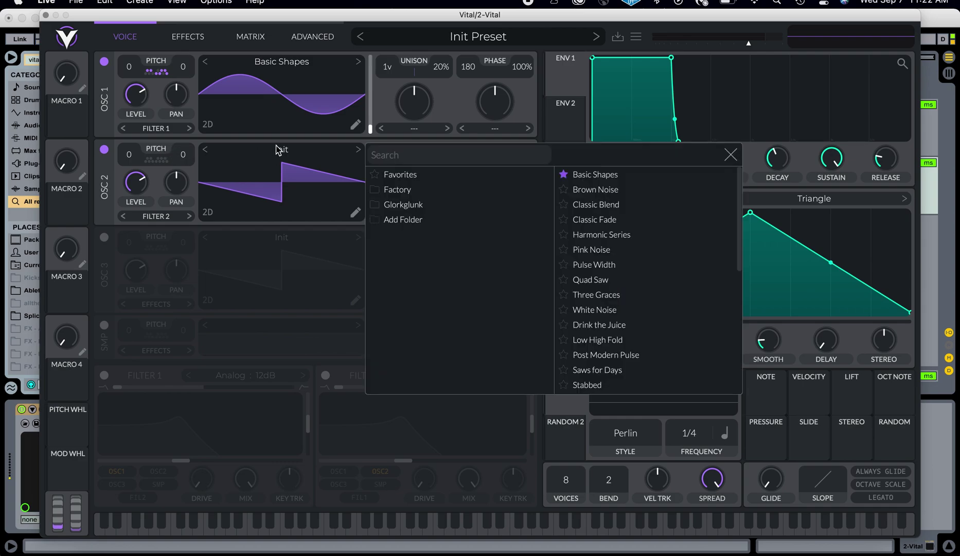
left_click(607, 325)
left_click(205, 153)
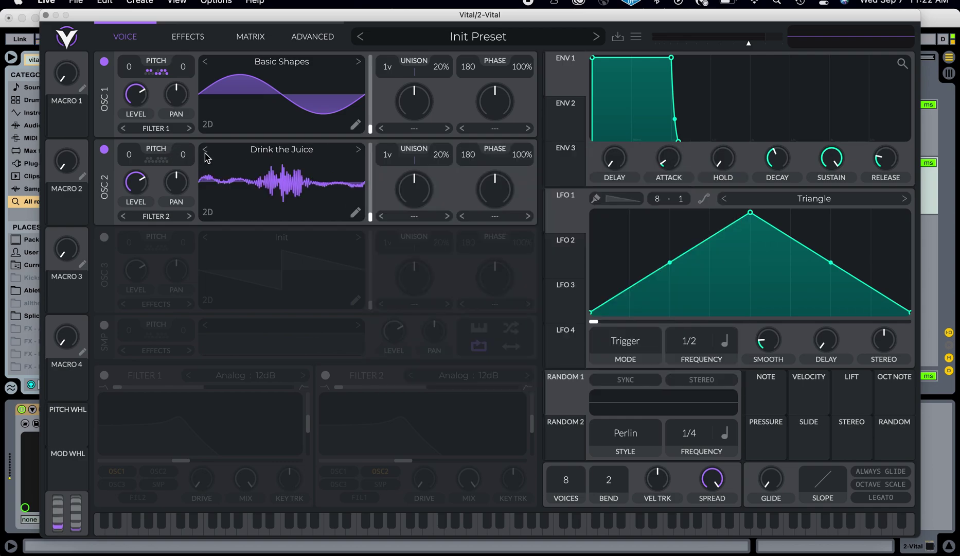
left_click(205, 153)
left_click(205, 153)
left_click(205, 152)
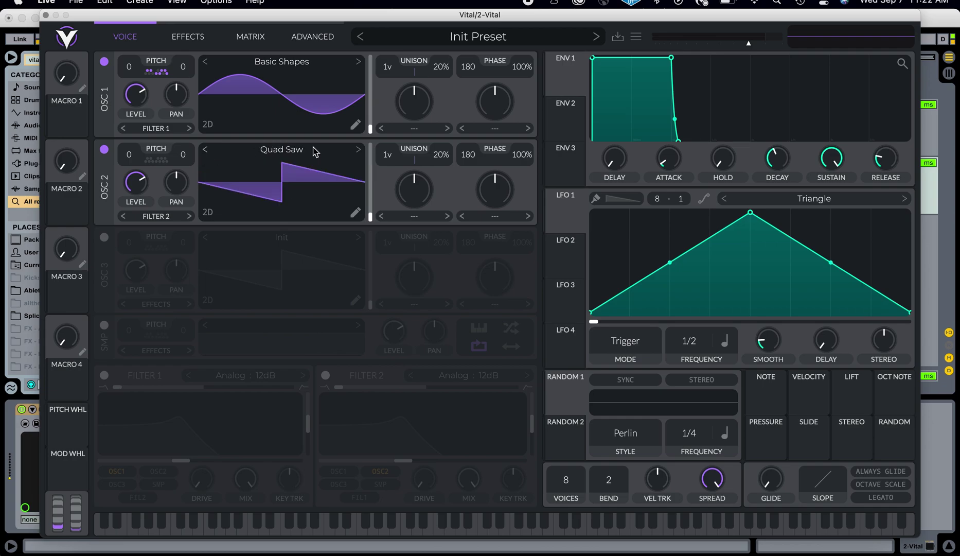
left_click(362, 151)
left_click(362, 150)
left_click(362, 150)
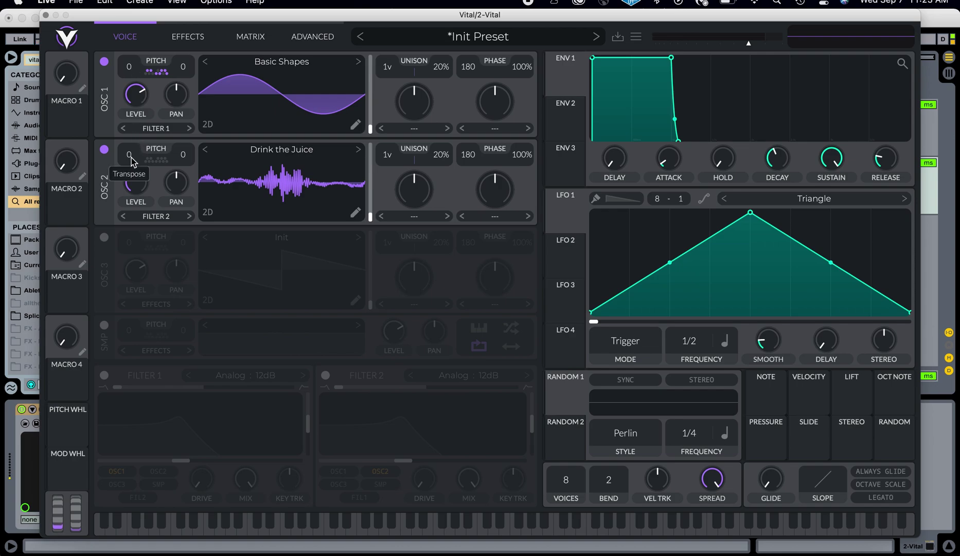
mouse_move(132, 161)
left_mouse_down()
mouse_move(131, 41)
mouse_move(137, 161)
left_mouse_up()
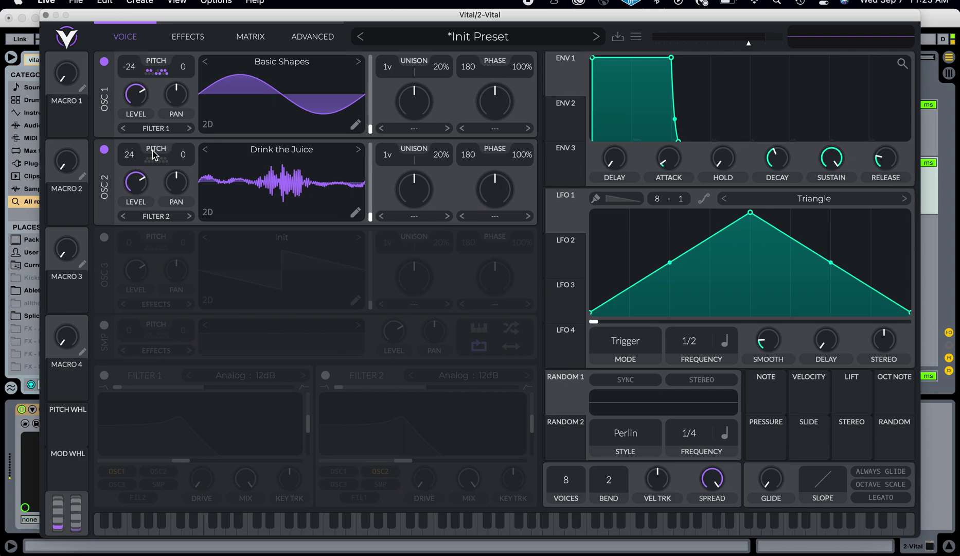
Snap oscillator 2's transpose to six chosen notes
left_click(158, 160)
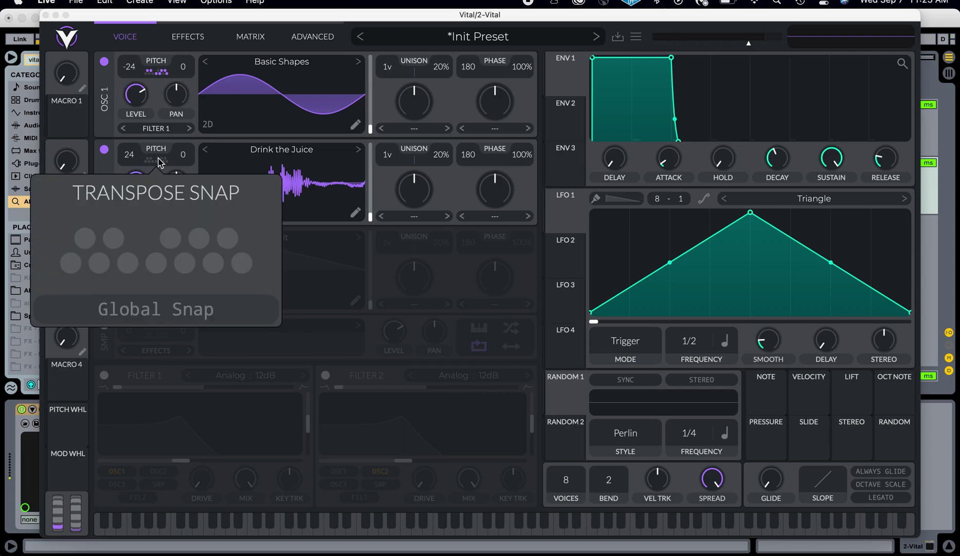
left_click(85, 238)
left_click(115, 238)
left_click(136, 265)
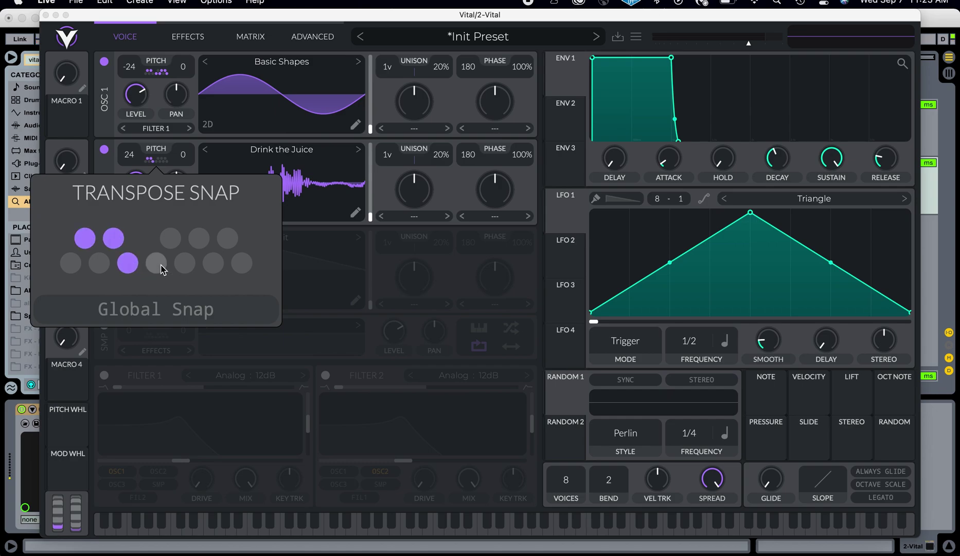
left_click(156, 264)
left_click(205, 244)
left_click(233, 244)
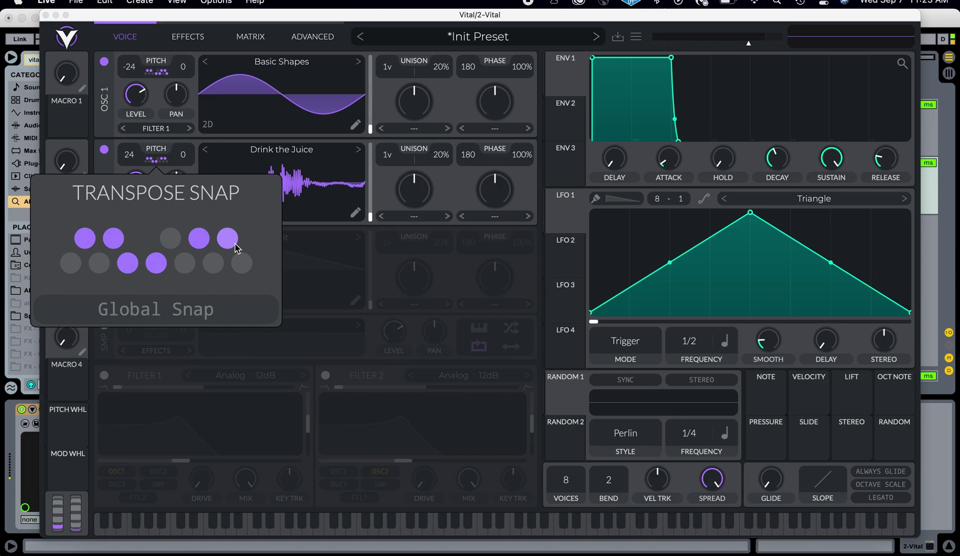
left_click(386, 181)
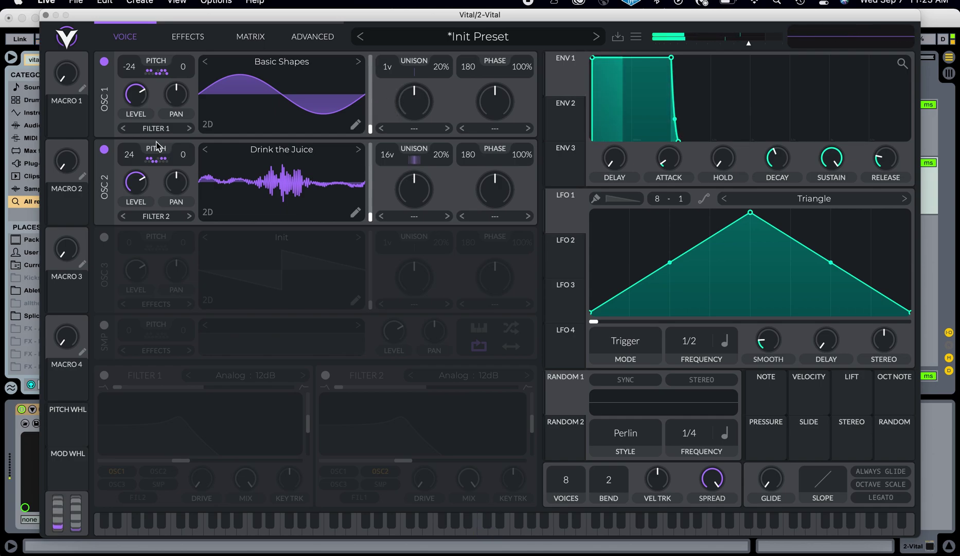
Mute and unmute oscillator 2 to compare, then switch on oscillator 3
left_click(105, 150)
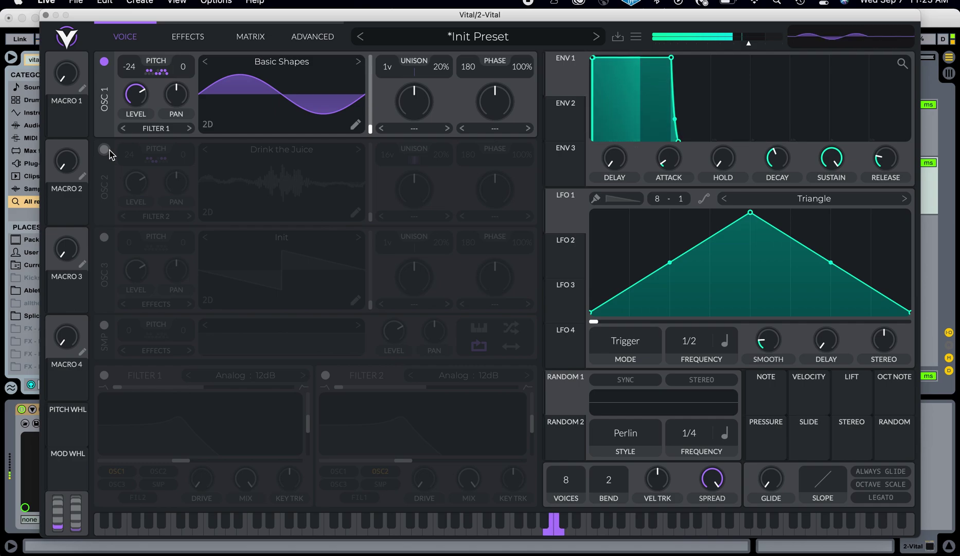
left_click(105, 150)
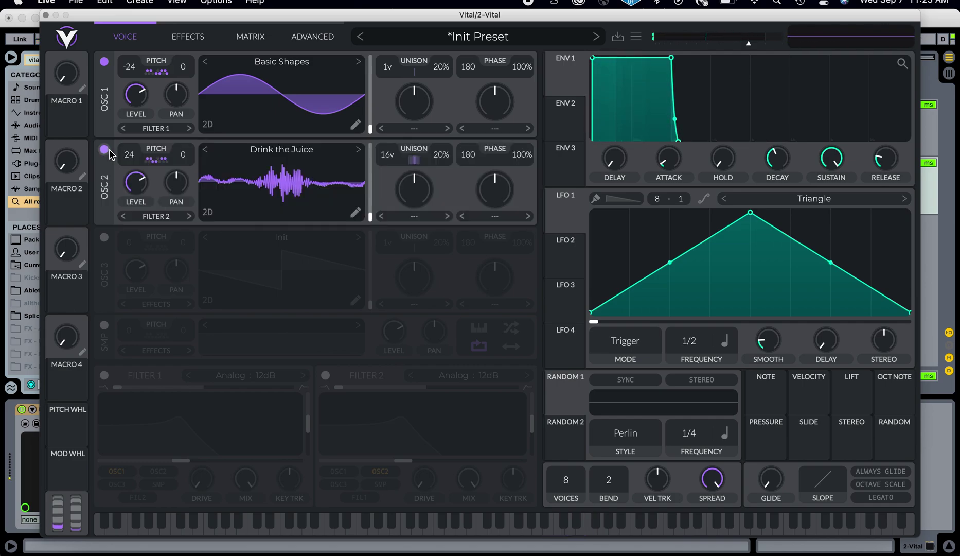
left_click(104, 237)
Set oscillator 3 to Classic Blend and lower the levels of oscillators 3 and 2
left_click(359, 238)
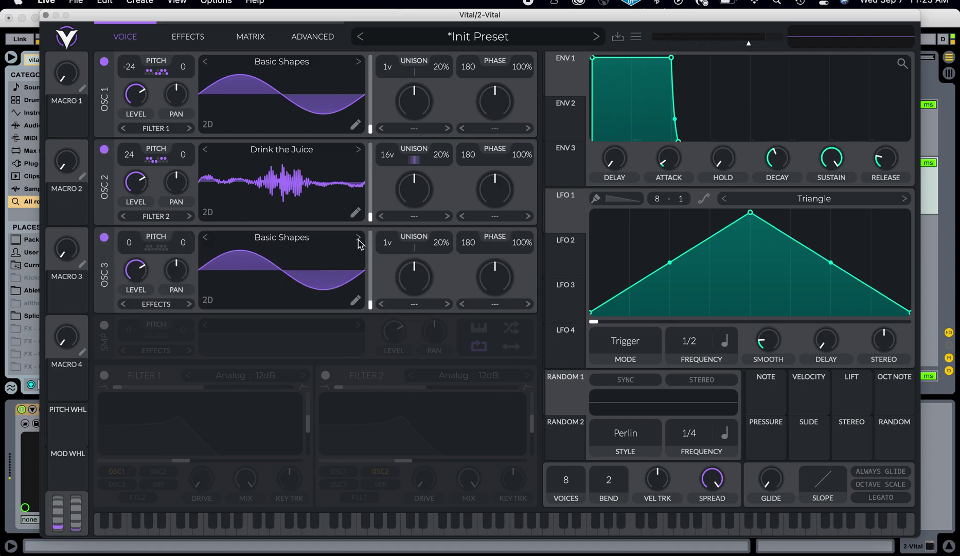
left_click(358, 238)
left_click(359, 238)
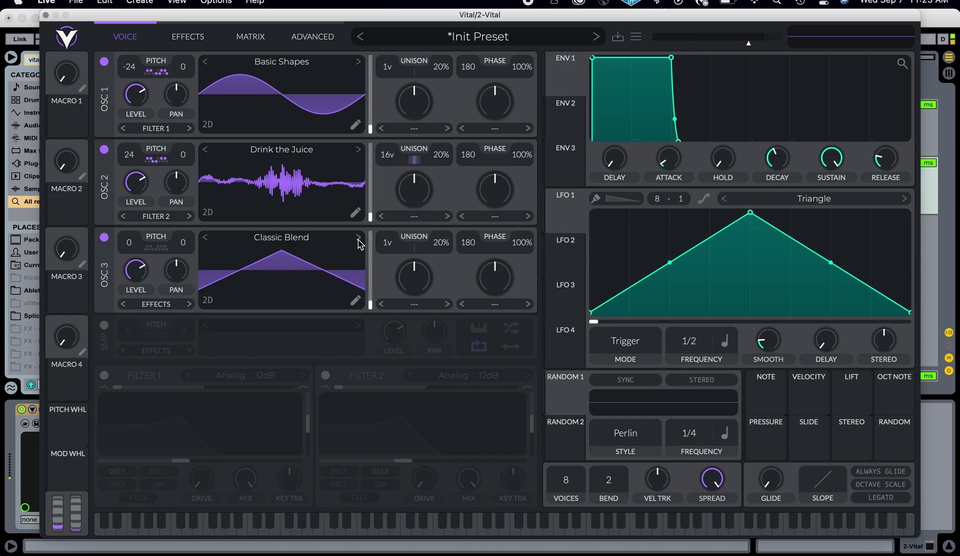
left_click_drag(135, 270, 138, 302)
left_click_drag(137, 185, 140, 223)
Try both filters with cutoff and resonance tweaks, then leave Filter 1 and Filter 2 off
left_click(105, 375)
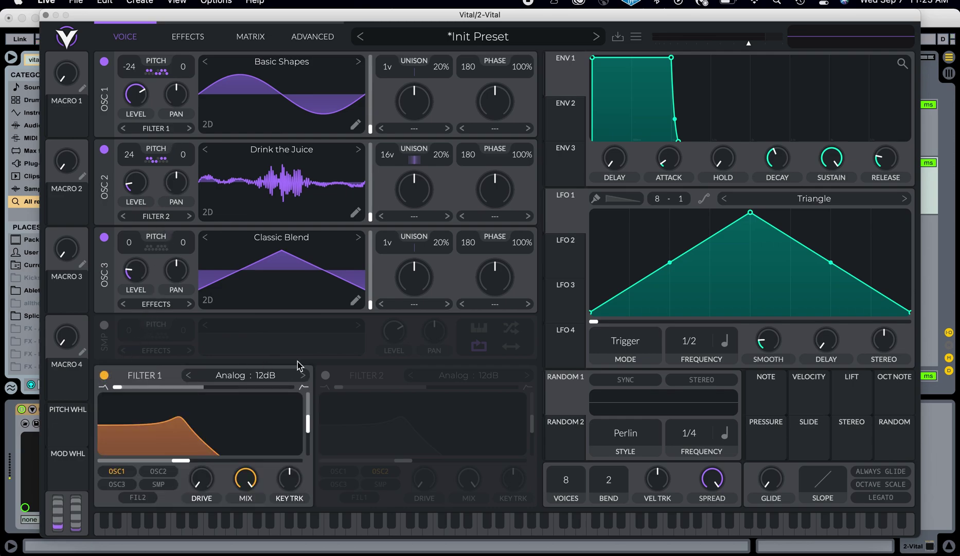
left_click(325, 375)
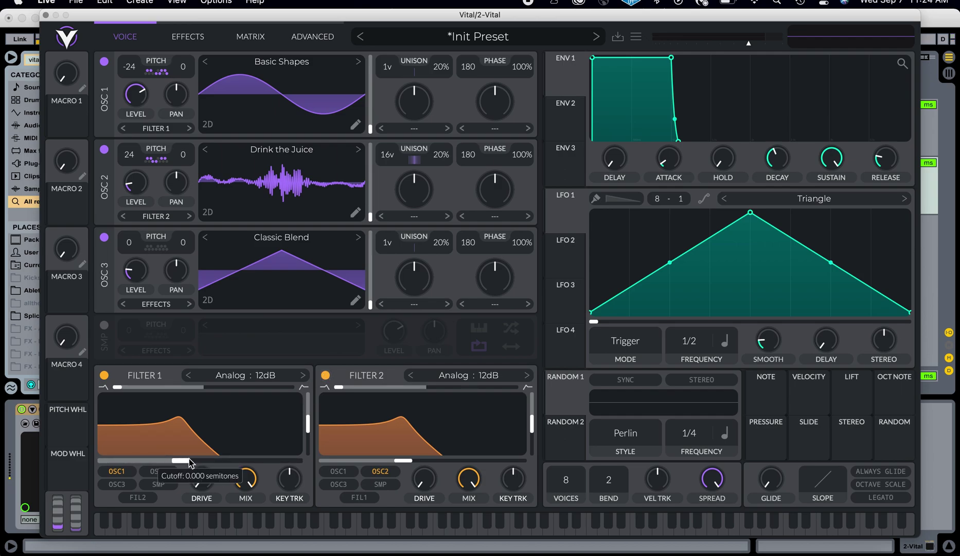
mouse_move(183, 459)
left_mouse_down()
mouse_move(247, 459)
mouse_move(196, 463)
left_mouse_up()
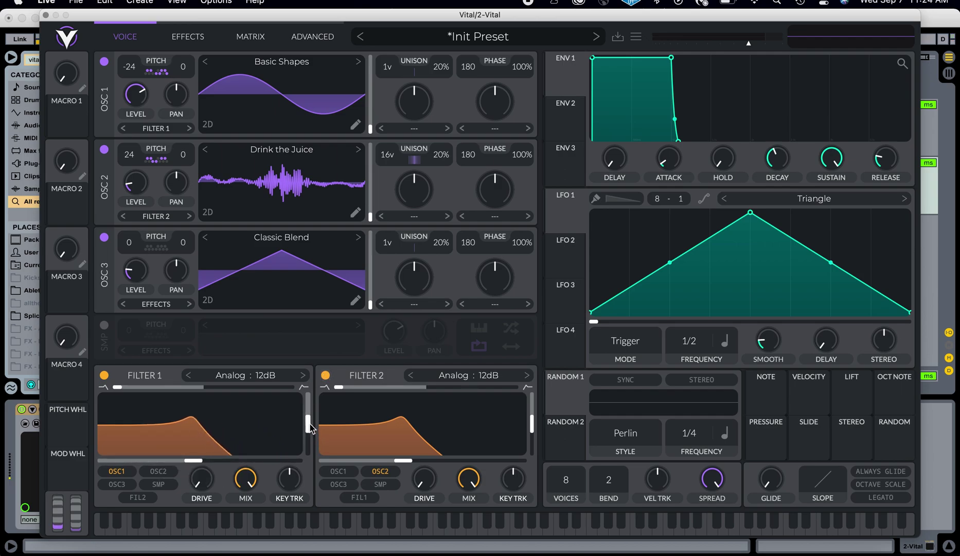
mouse_move(310, 427)
left_mouse_down()
mouse_move(309, 412)
mouse_move(309, 444)
left_mouse_up()
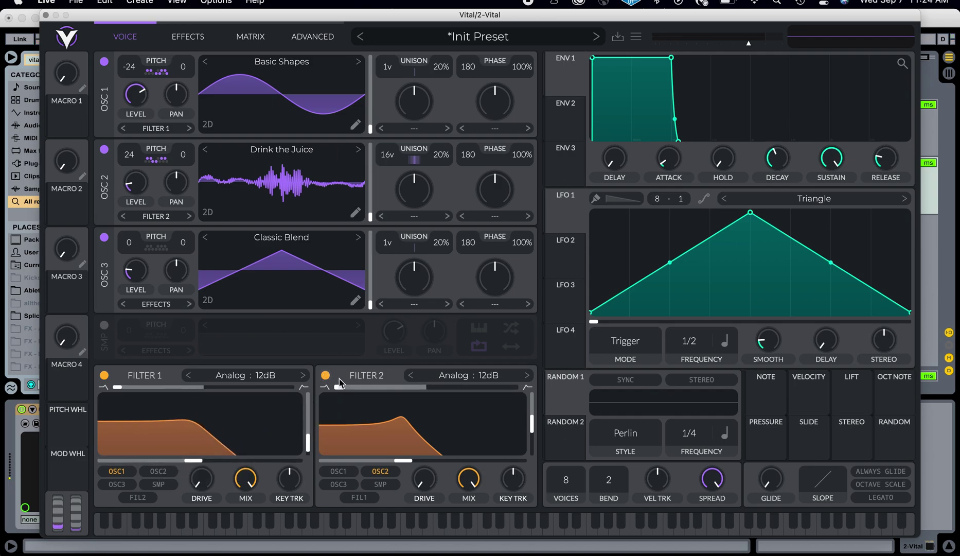
left_click(325, 375)
left_click(105, 375)
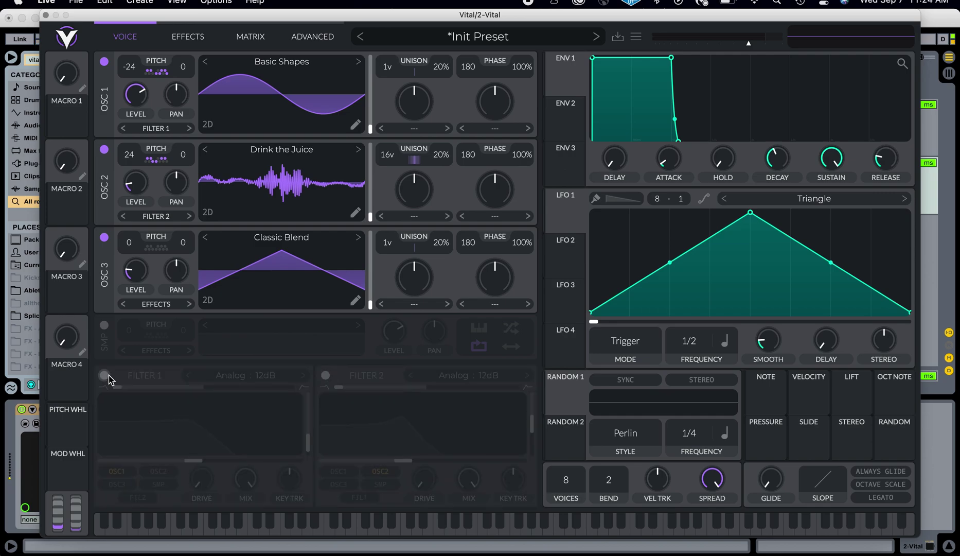
left_click(105, 375)
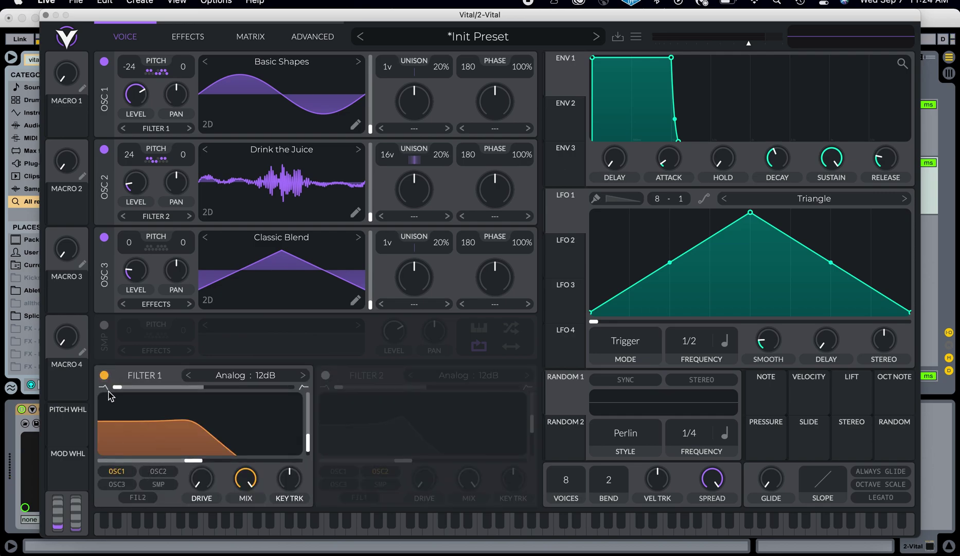
left_click(105, 375)
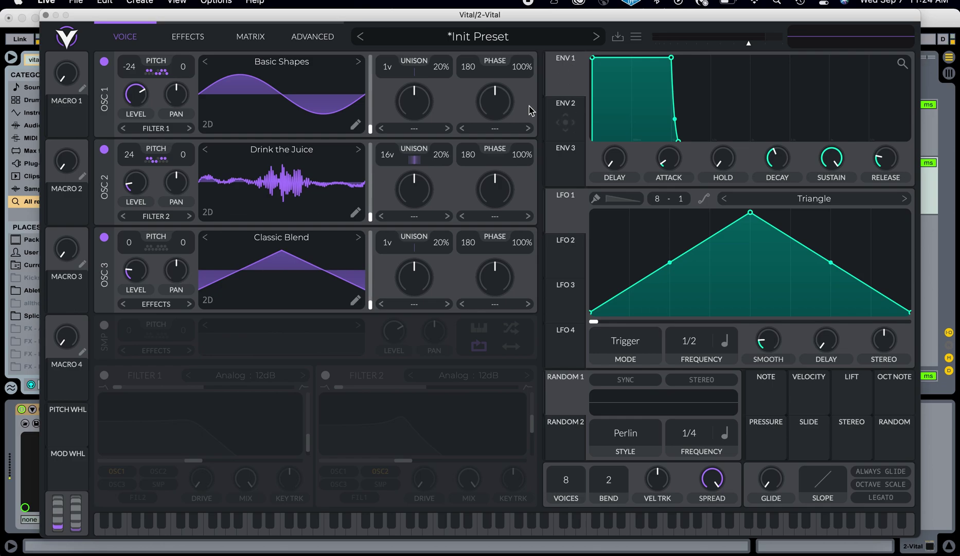
Reshape ENV 1 with a slower attack, lower sustain and a release of about 1.37 seconds
left_click_drag(568, 73, 664, 135)
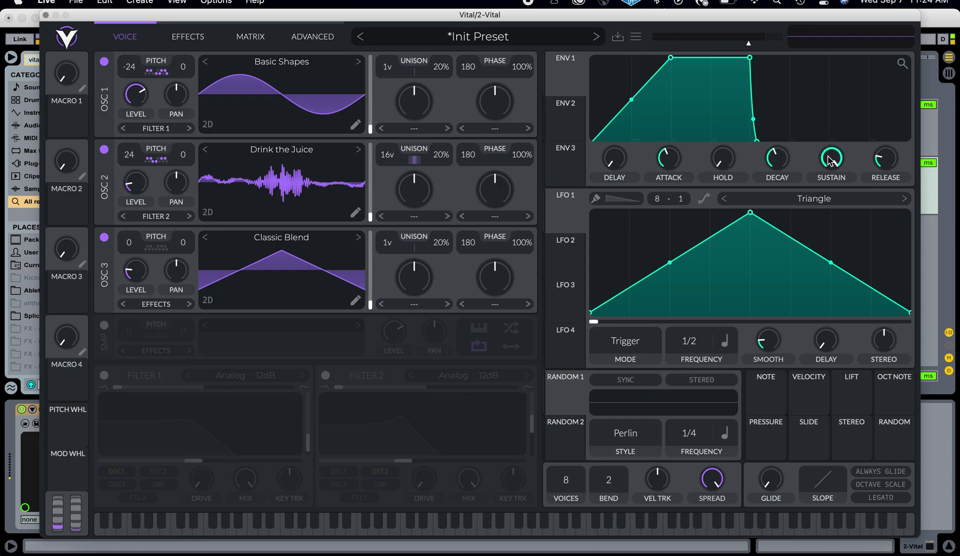
left_click_drag(830, 159, 868, 234)
mouse_move(885, 164)
left_mouse_down()
mouse_move(890, 133)
mouse_move(883, 150)
left_mouse_up()
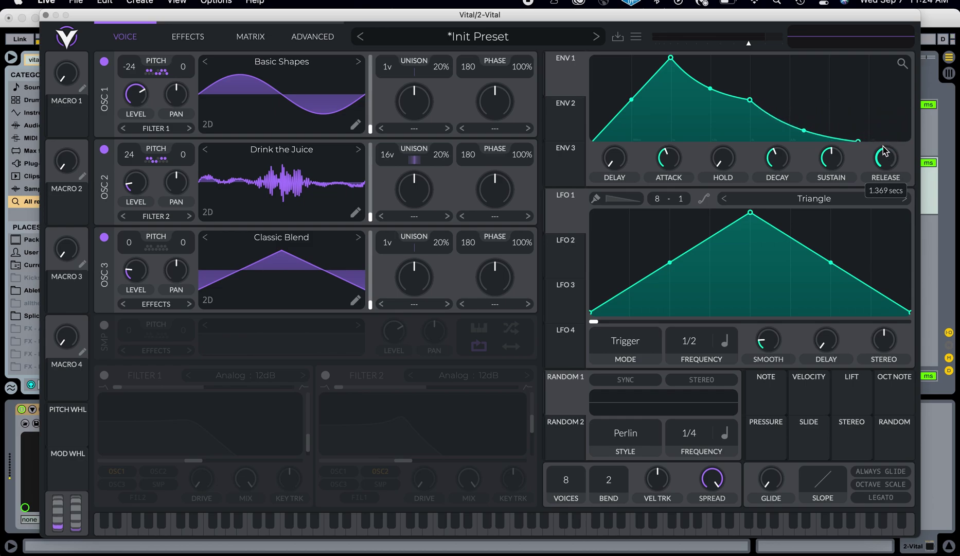
Audition the patch by playing notes on the A, F, L, S and L keys
key("a")
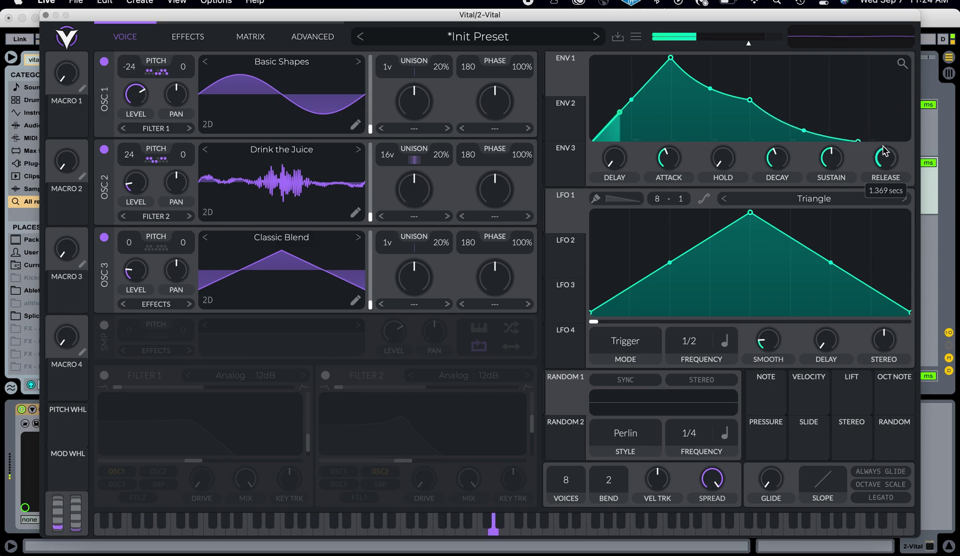
key("f")
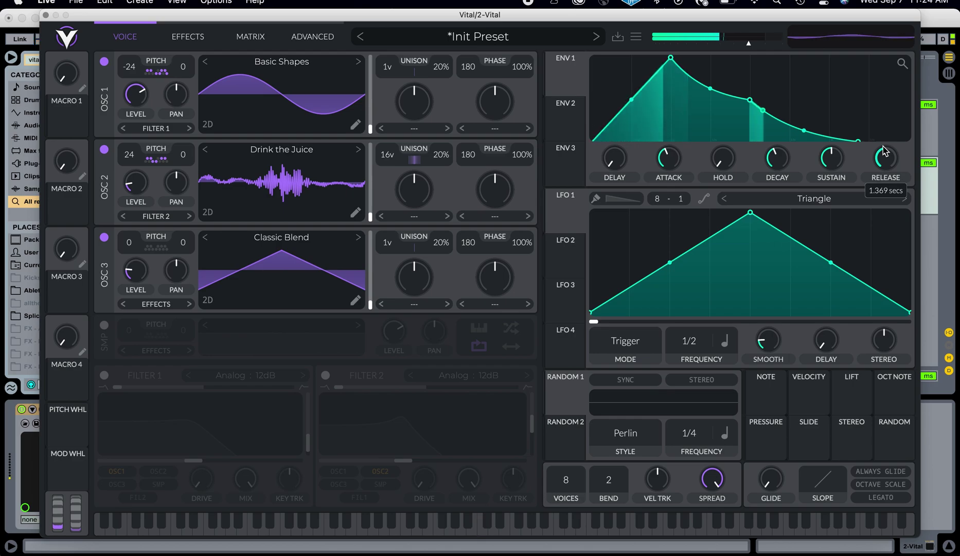
key("l")
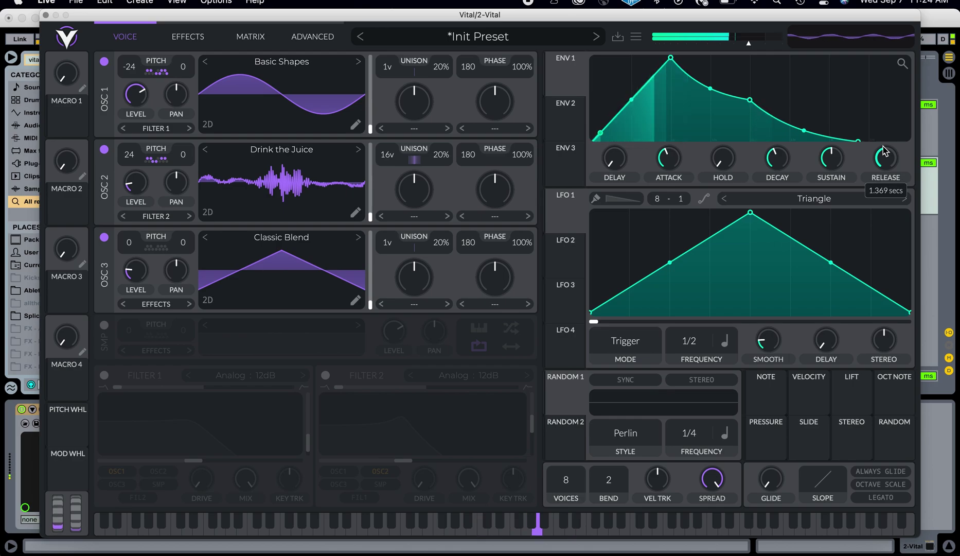
key("s")
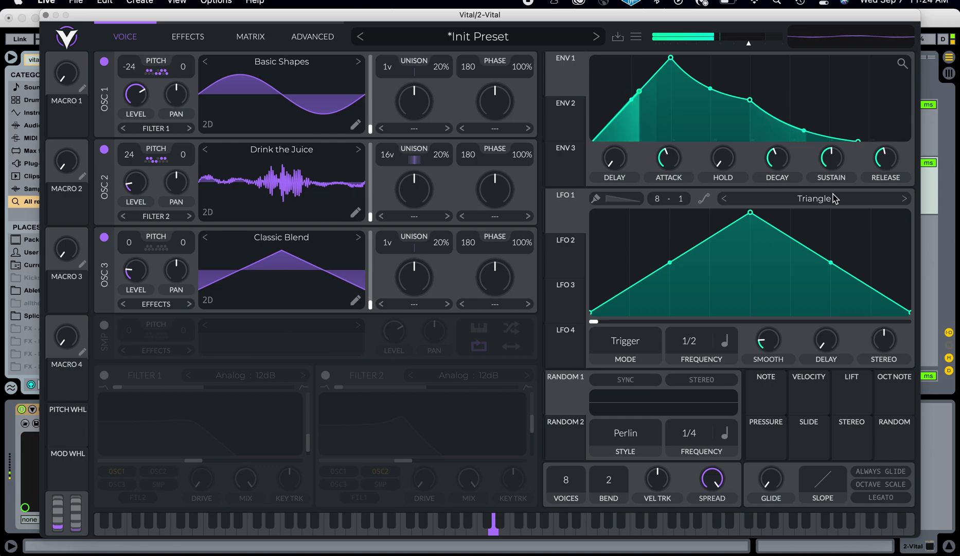
key("l")
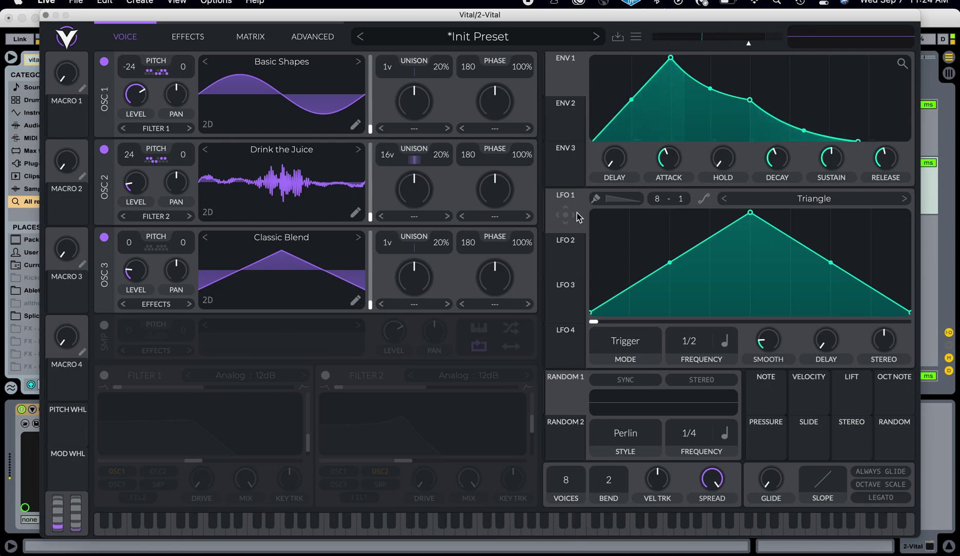
mouse_move(576, 212)
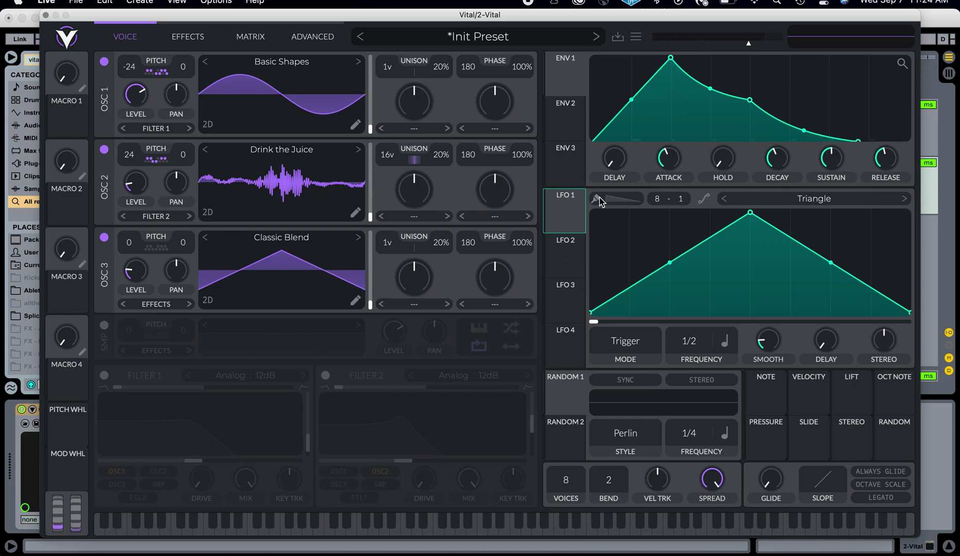
Paint LFO 1 with the Step pattern into eight columns of varying heights
left_click(624, 201)
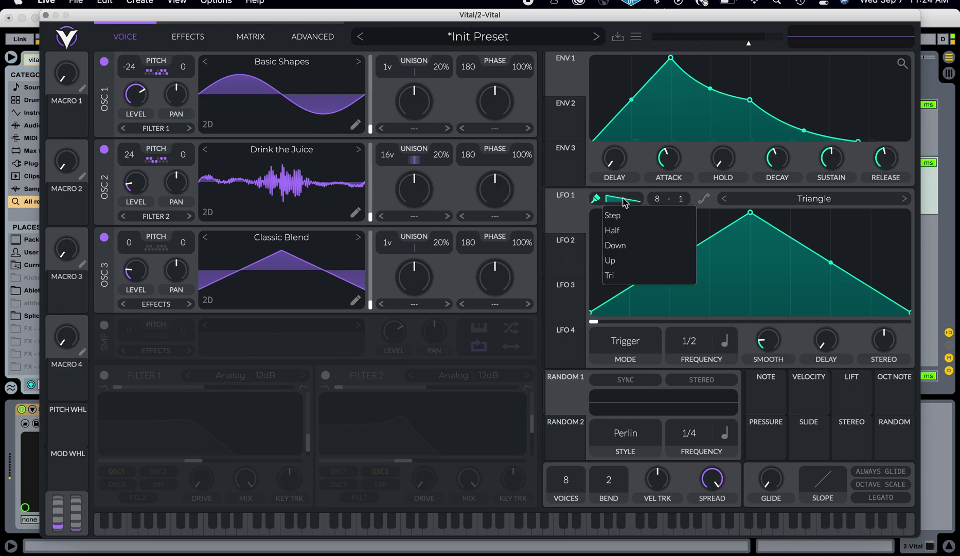
left_click(623, 215)
left_click(617, 263)
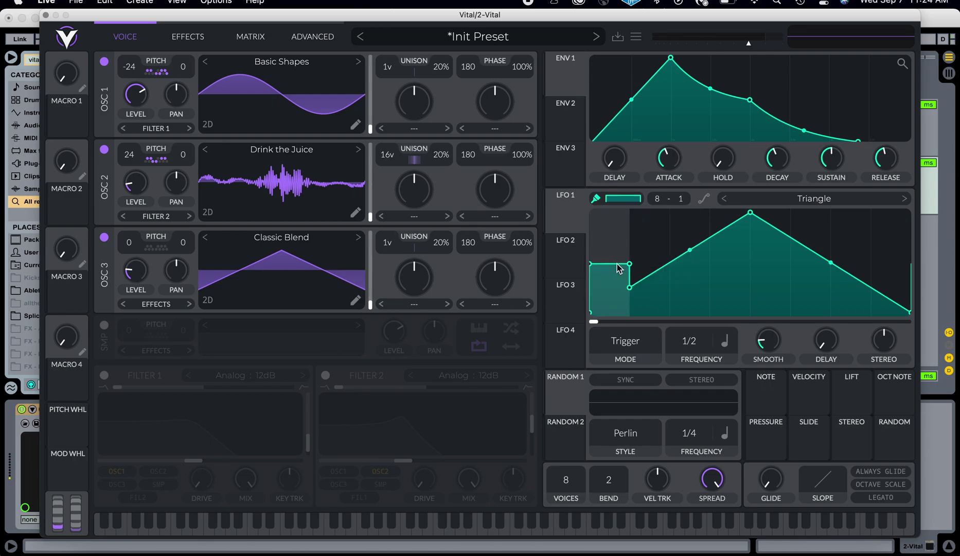
left_click(644, 273)
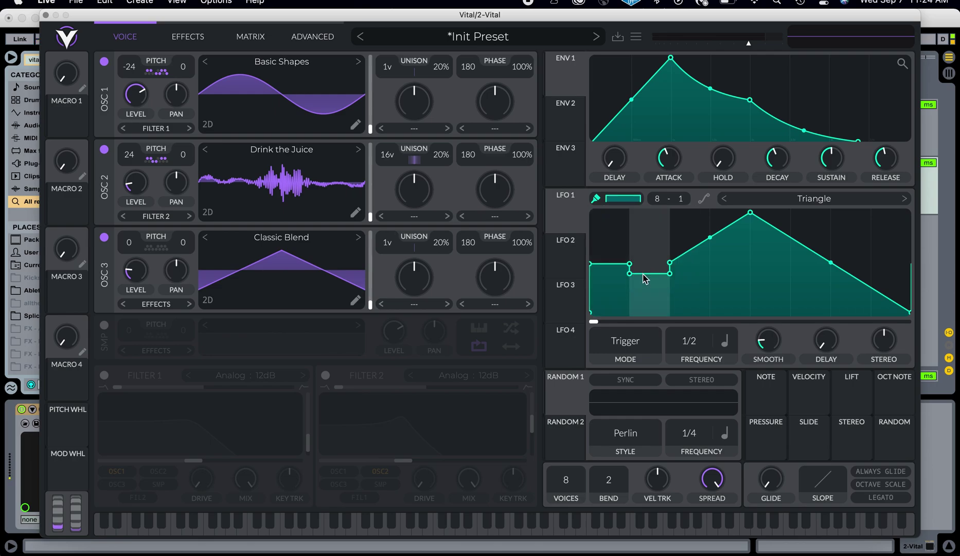
left_click(687, 285)
left_click(734, 261)
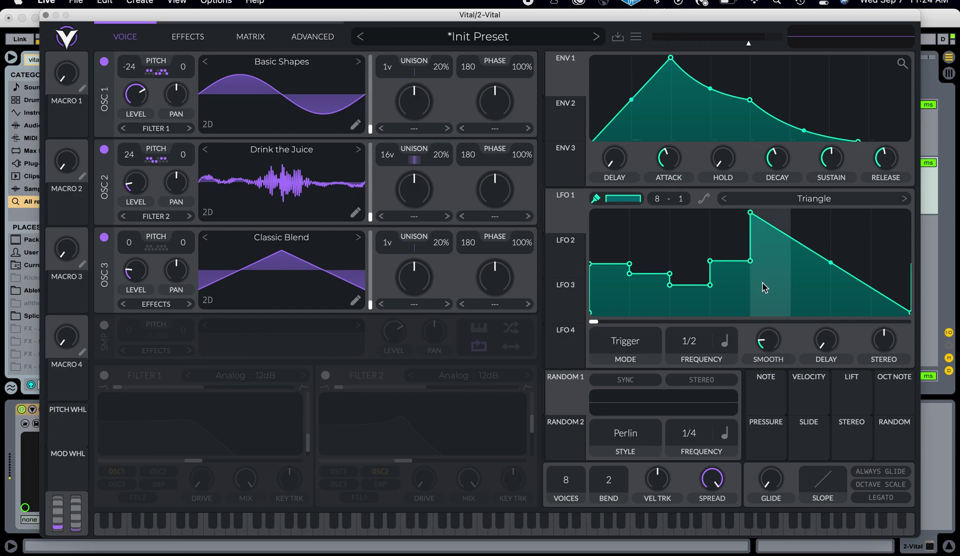
left_click(764, 281)
left_click(806, 288)
left_click(852, 273)
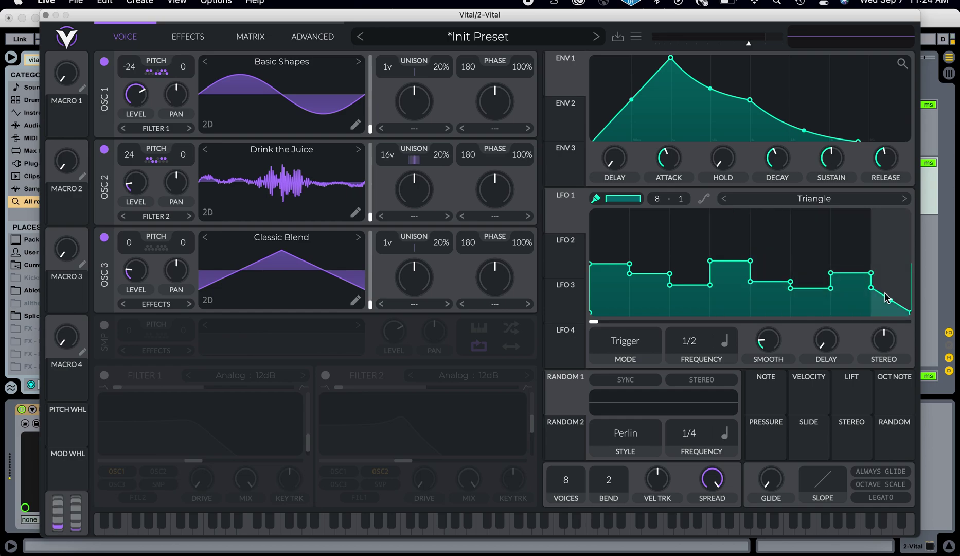
left_click(886, 294)
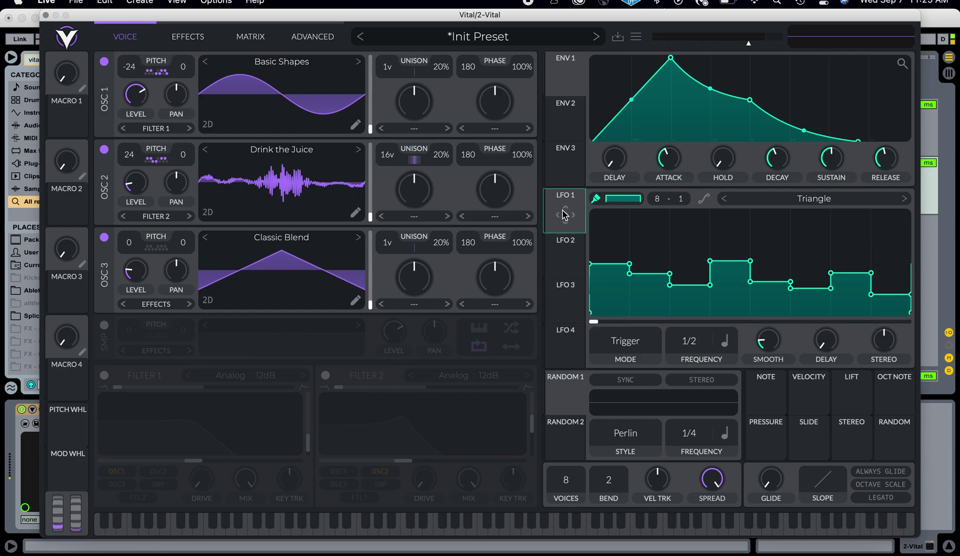
Route LFO 1 to oscillator 1, keep its rate at 1/2, and select LFO 2
left_click_drag(564, 215, 133, 73)
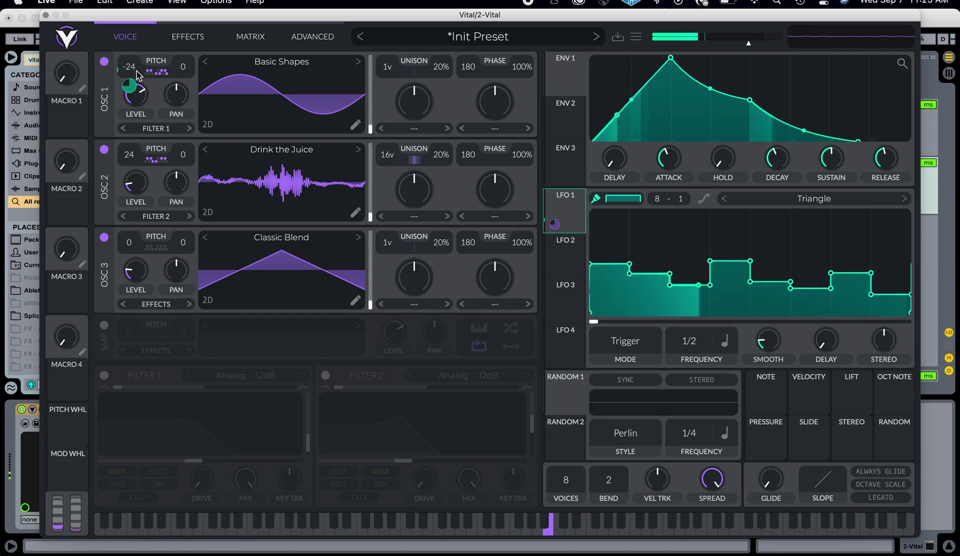
left_click_drag(697, 340, 697, 322)
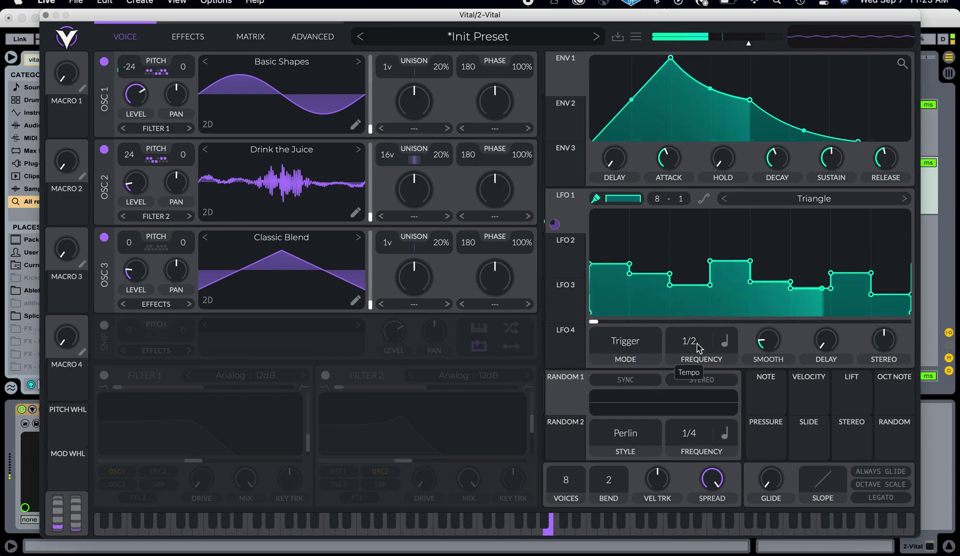
key("super+z")
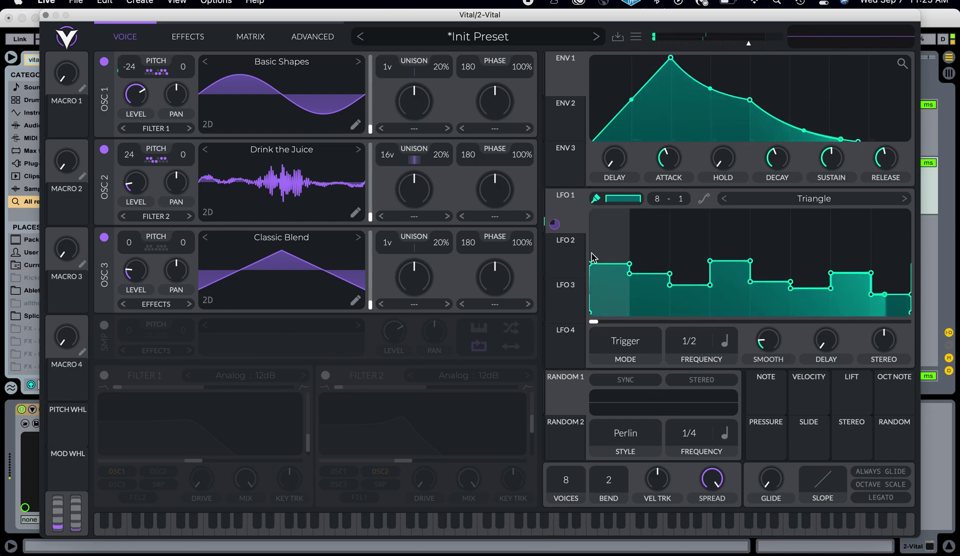
left_click(568, 257)
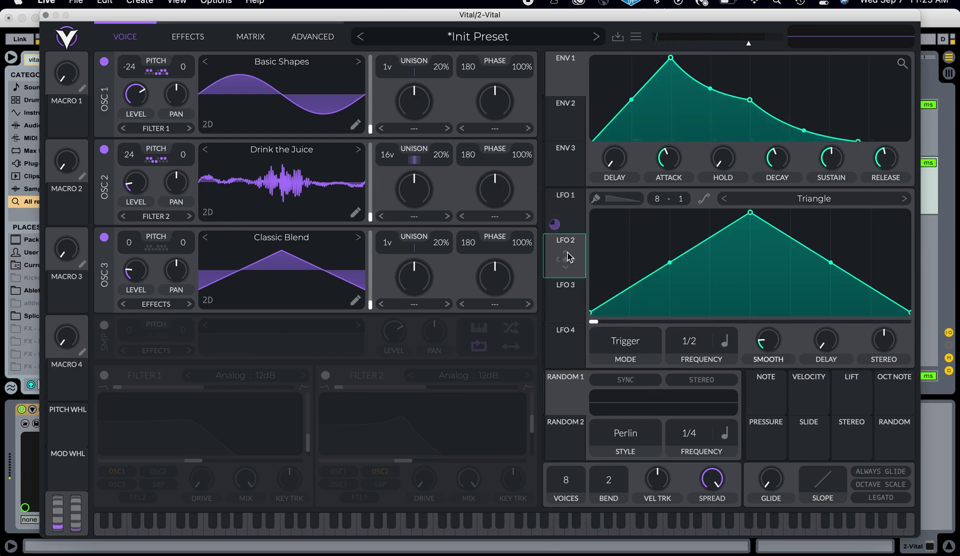
Paint LFO 2 with Half-pattern pulses of varying heights across its eight columns
left_click(624, 200)
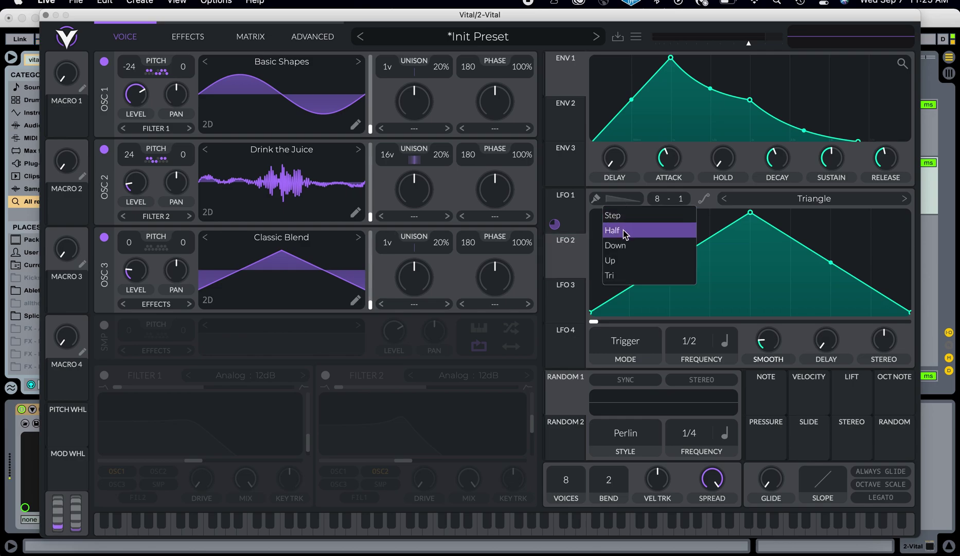
left_click(624, 231)
left_click(596, 198)
left_click(601, 267)
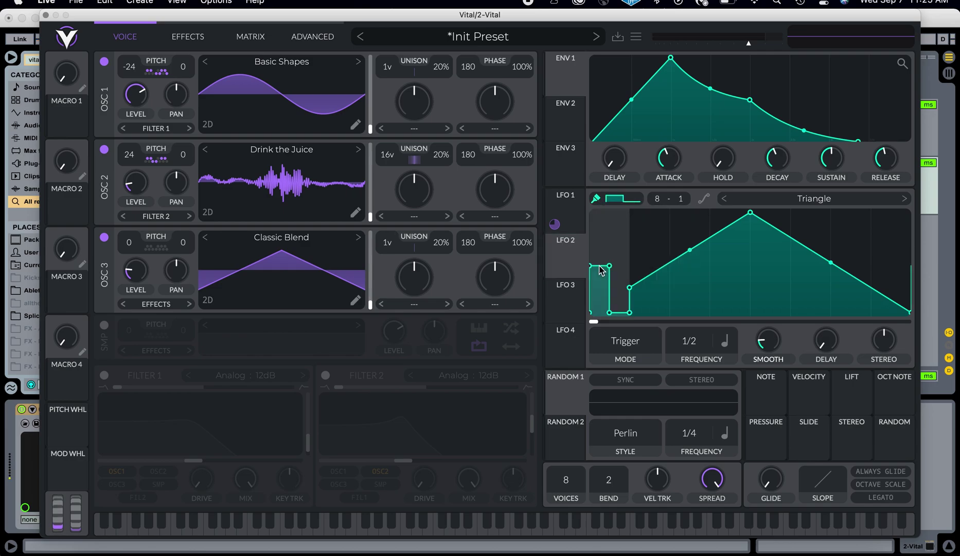
left_click(649, 251)
left_click(682, 288)
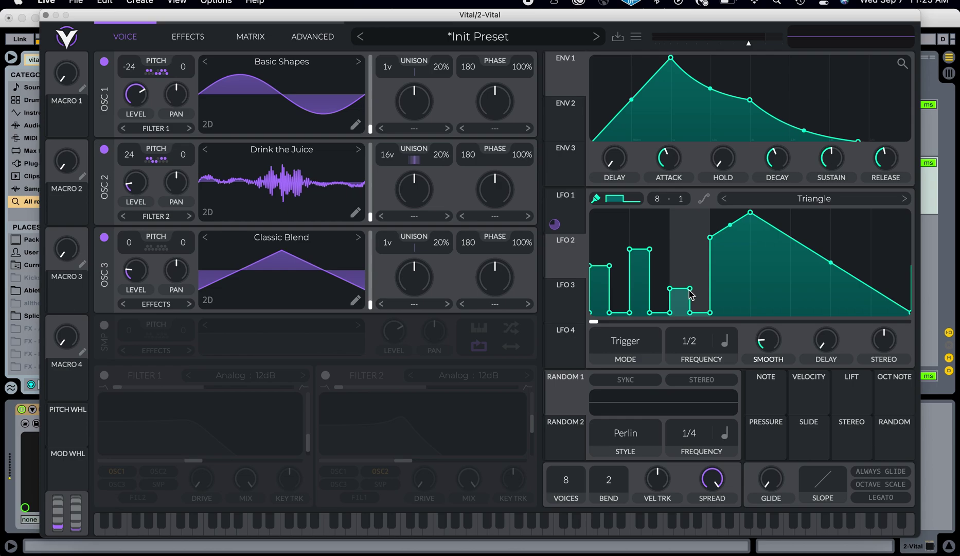
left_click(722, 281)
left_click(766, 252)
left_click(801, 278)
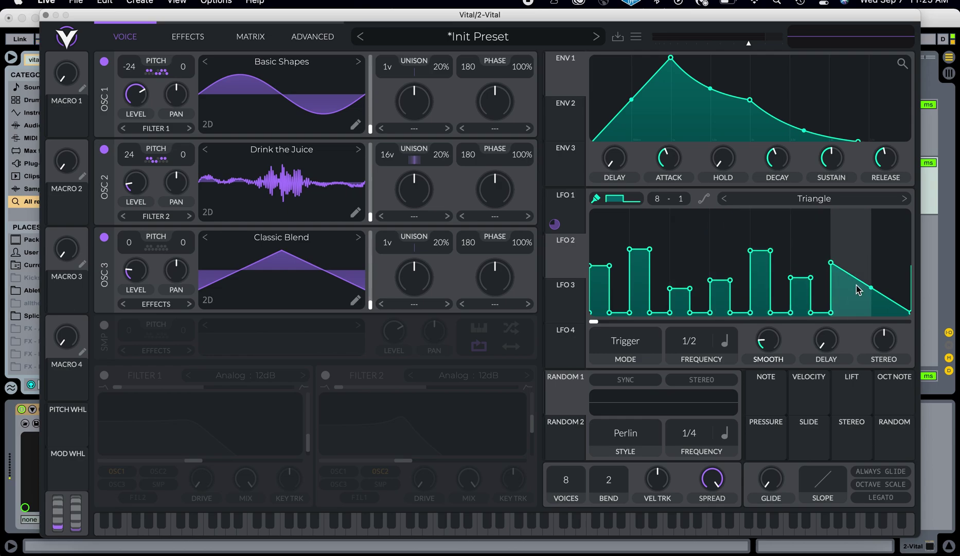
left_click(840, 301)
left_click(890, 263)
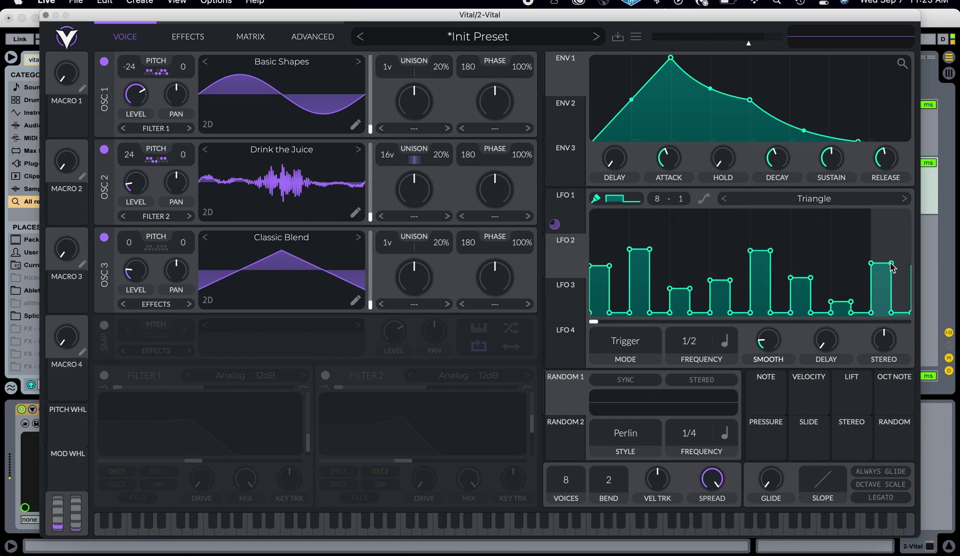
Route LFO 2 to oscillator 1's pitch and turn on the sample oscillator
mouse_move(561, 264)
left_click_drag(561, 264, 131, 68)
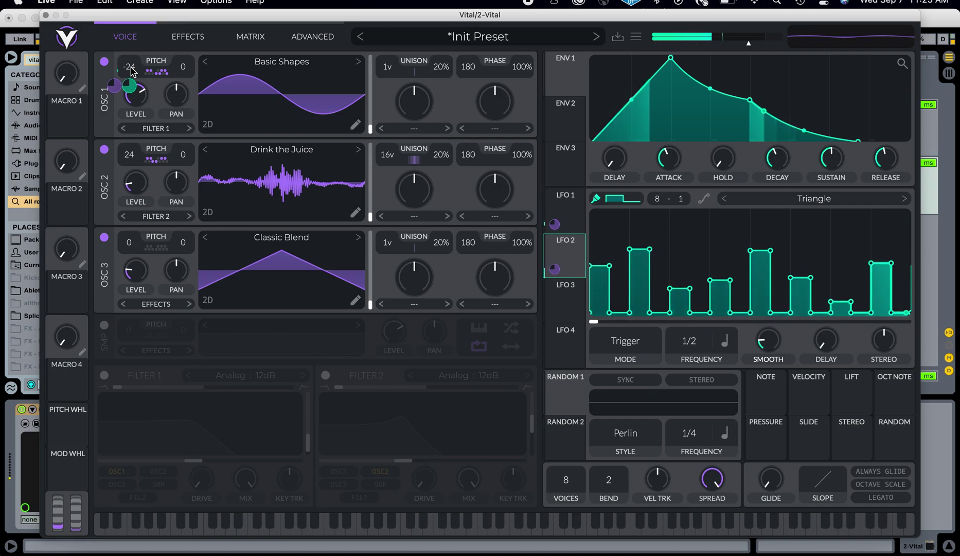
left_click(104, 325)
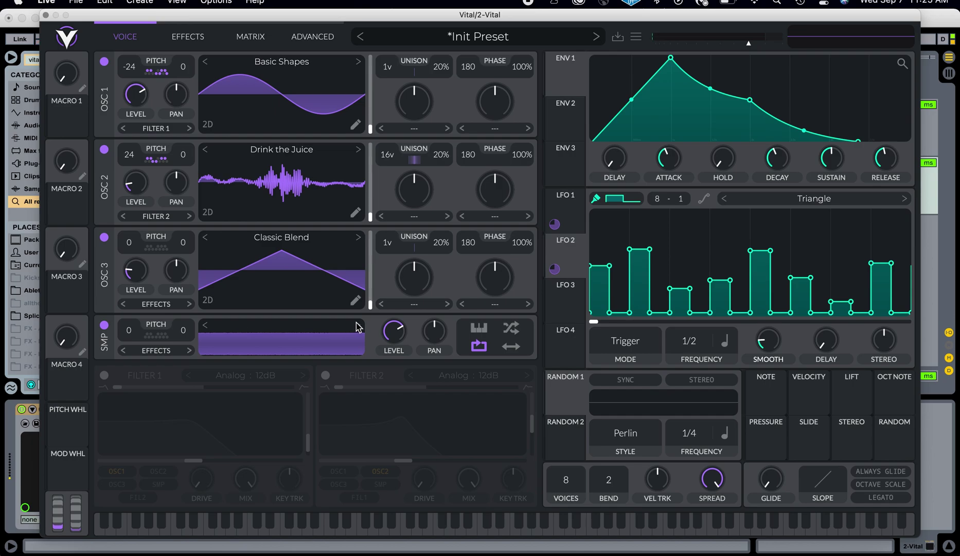
Load the River sample into the SMP oscillator and nudge its level up to about 0.059
left_click(278, 334)
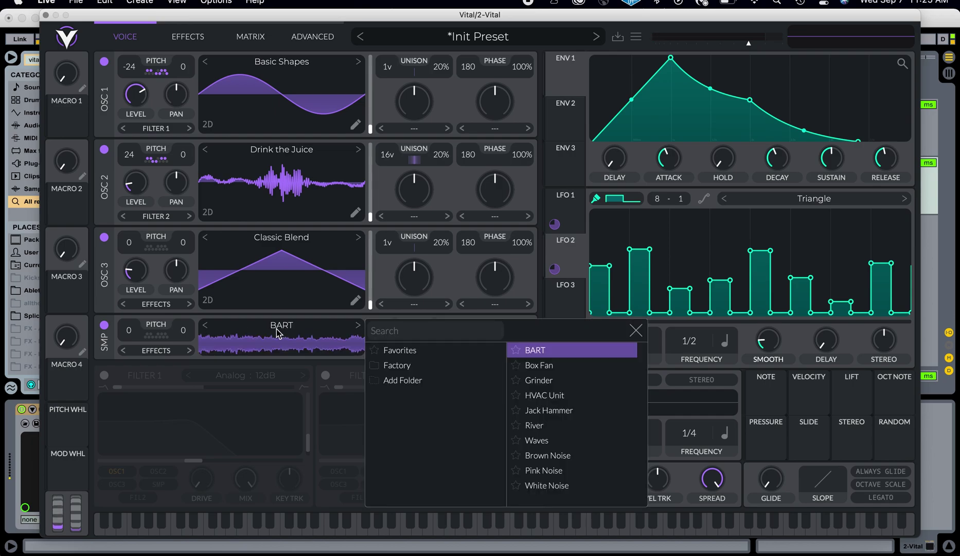
left_click(538, 427)
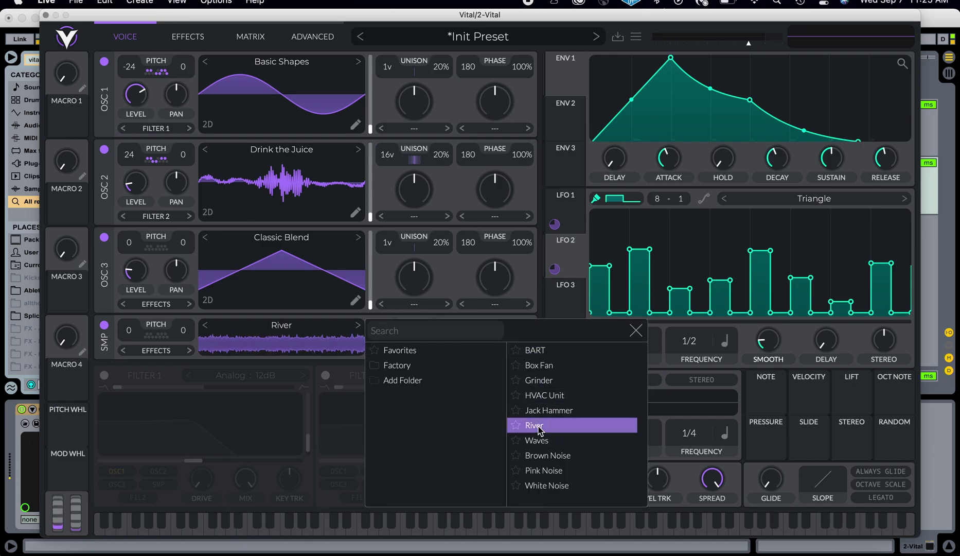
left_click(271, 328)
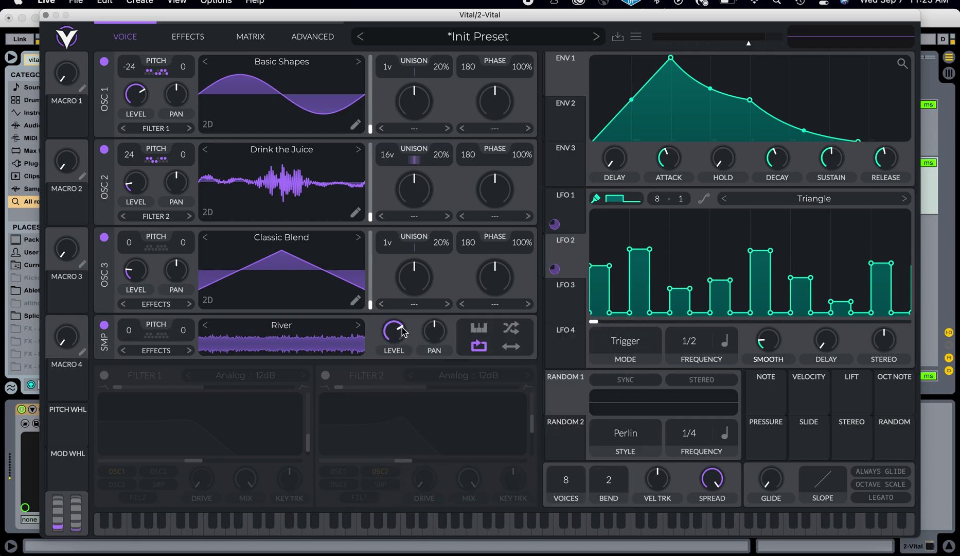
left_click_drag(385, 355, 383, 349)
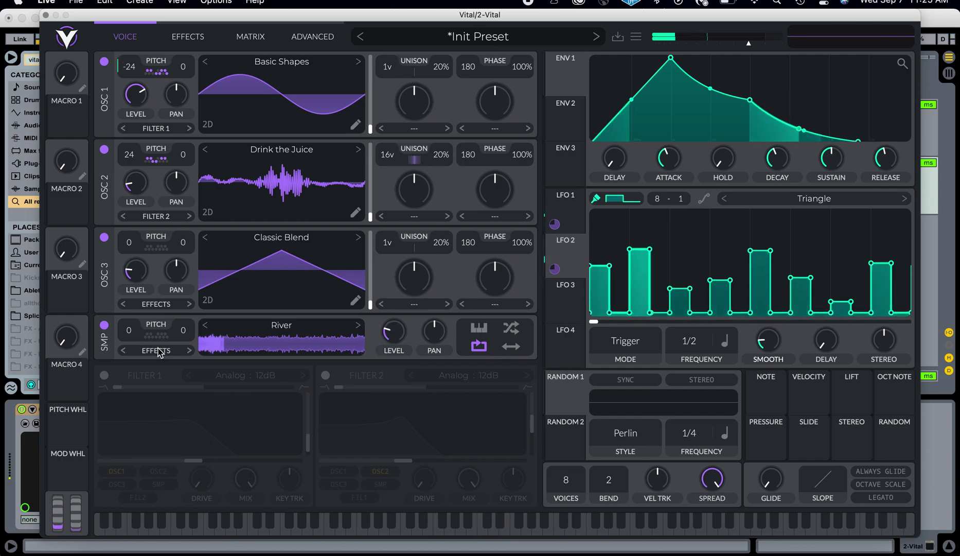
left_click(205, 36)
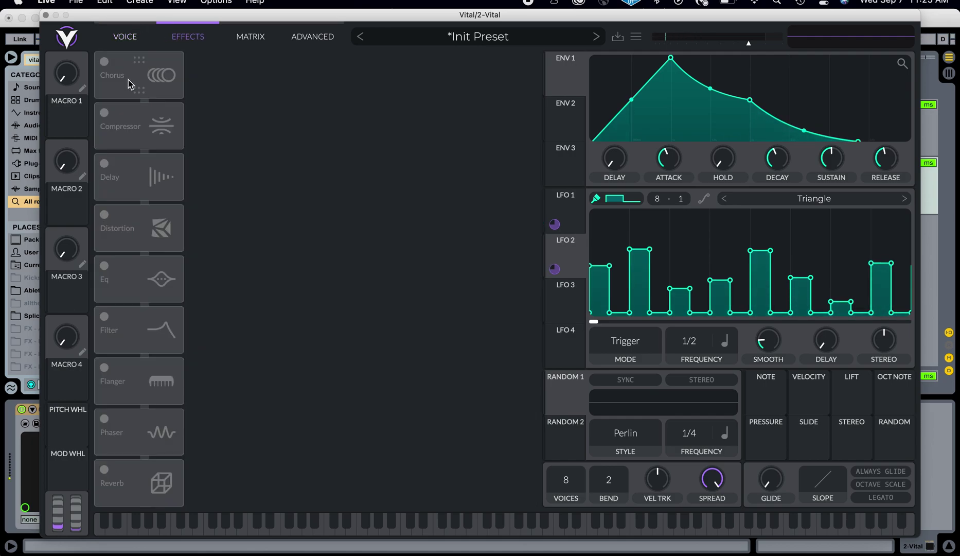
left_click(126, 37)
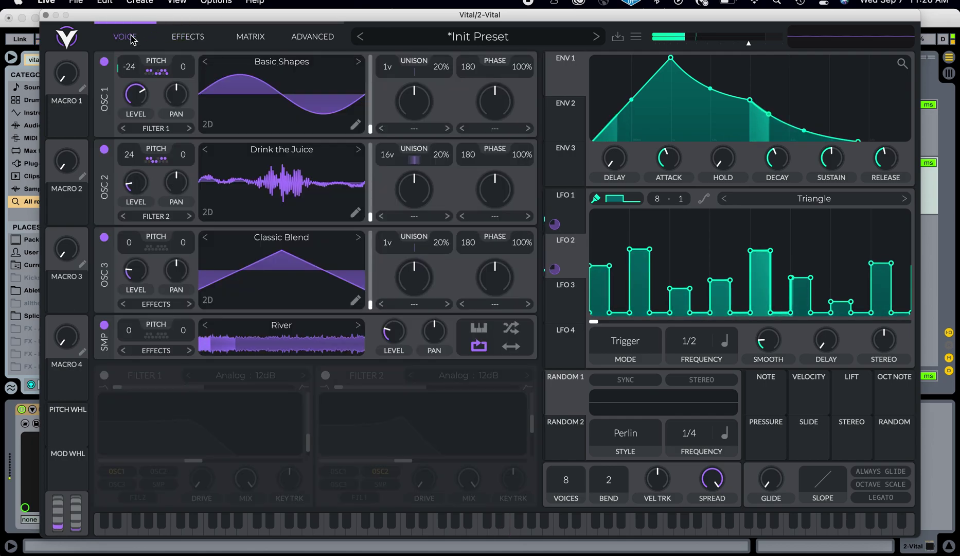
Route LFO 2 to oscillator 2's Drink the Juice wavetable frame and lower the frame position
left_click(567, 306)
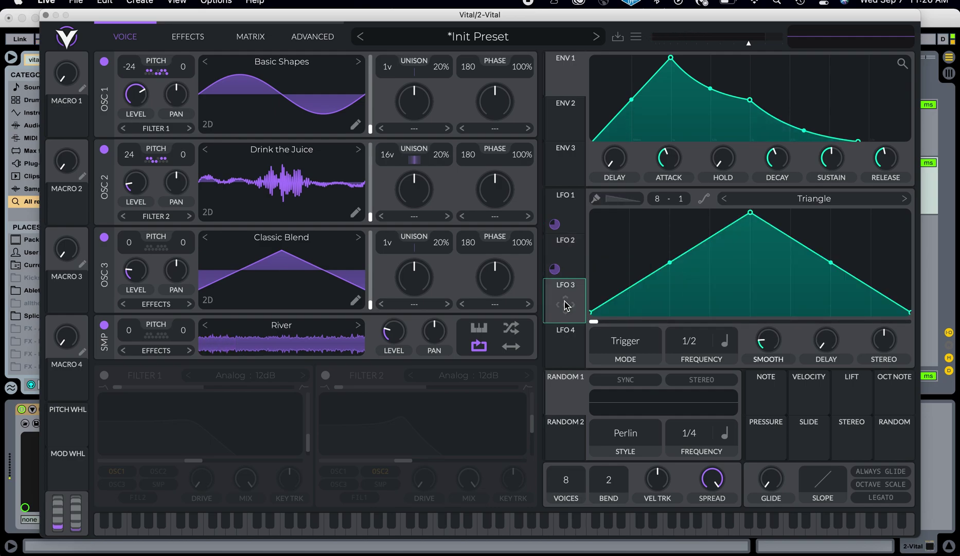
left_click(566, 271)
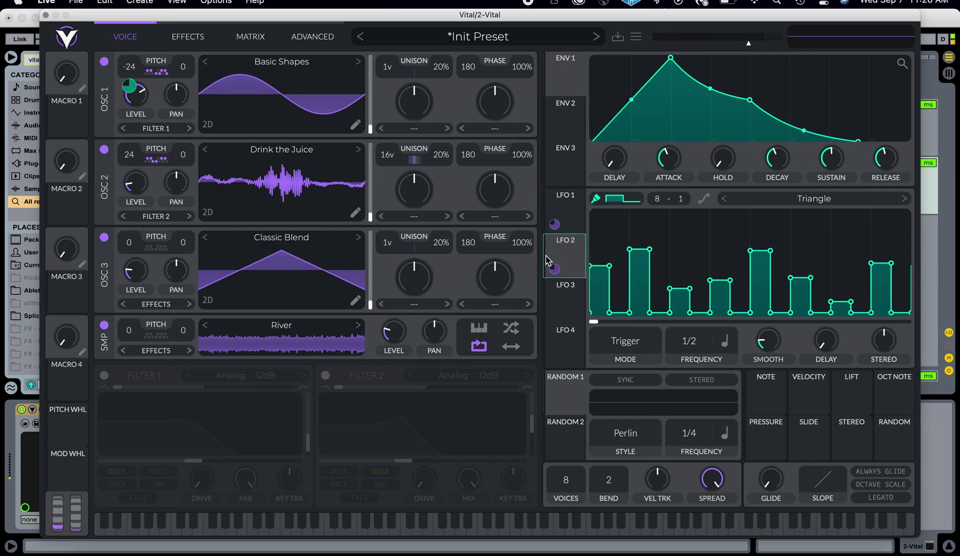
left_click_drag(554, 268, 465, 212)
left_click_drag(383, 208, 370, 206)
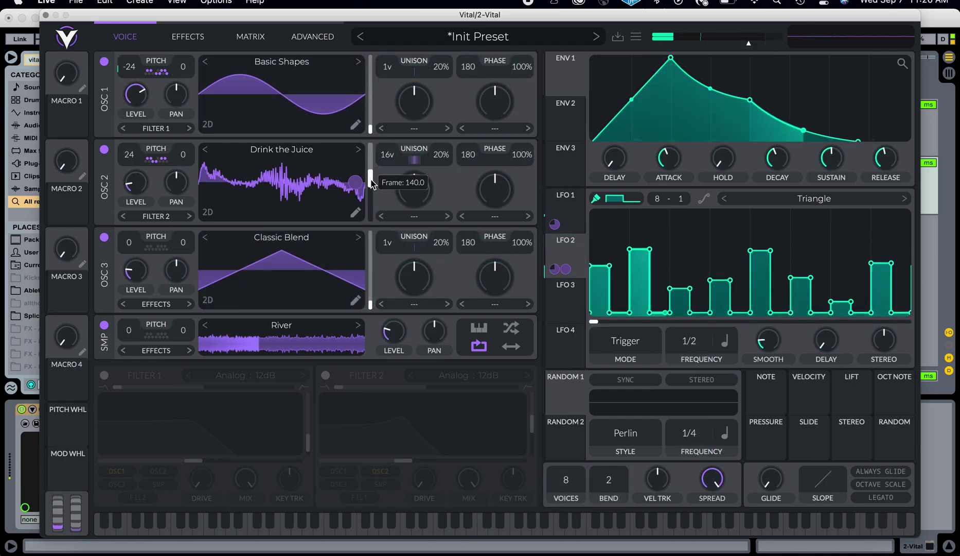
left_click_drag(374, 177, 375, 216)
left_click_drag(375, 181, 361, 205)
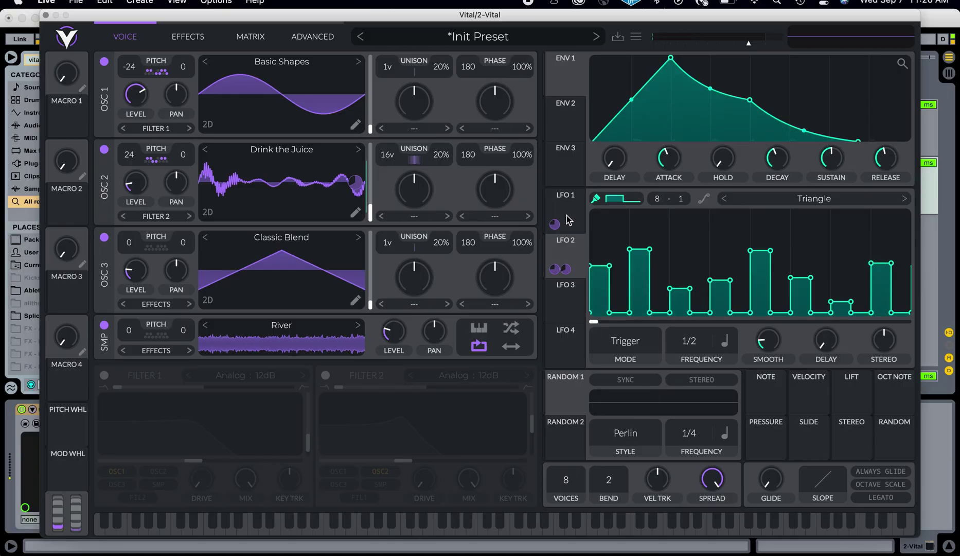
left_click(571, 303)
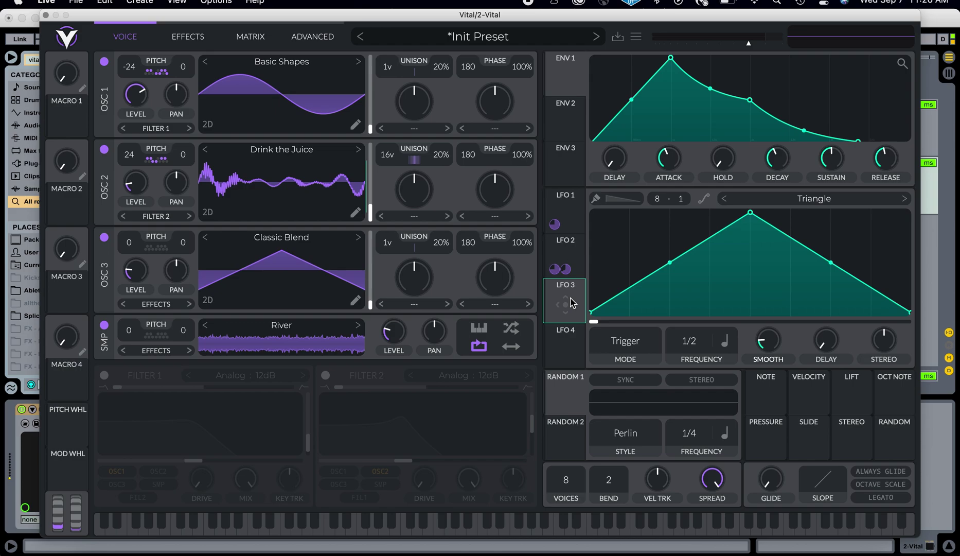
Connect LFO 3 to oscillator 1 level, oscillator 3 and oscillator 2 level
left_click_drag(566, 303, 136, 96)
left_click_drag(555, 308, 425, 251)
left_click_drag(235, 242, 158, 259)
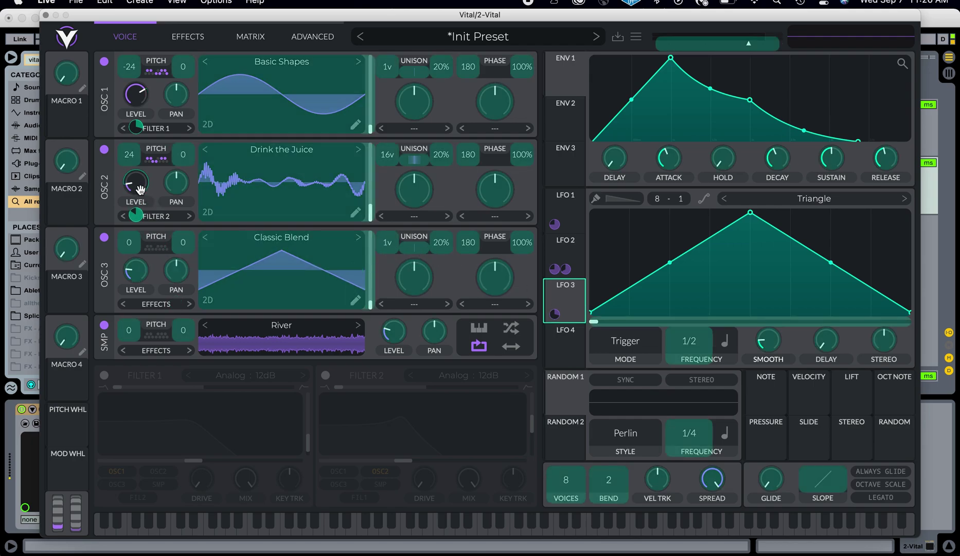
left_click_drag(138, 189, 132, 184)
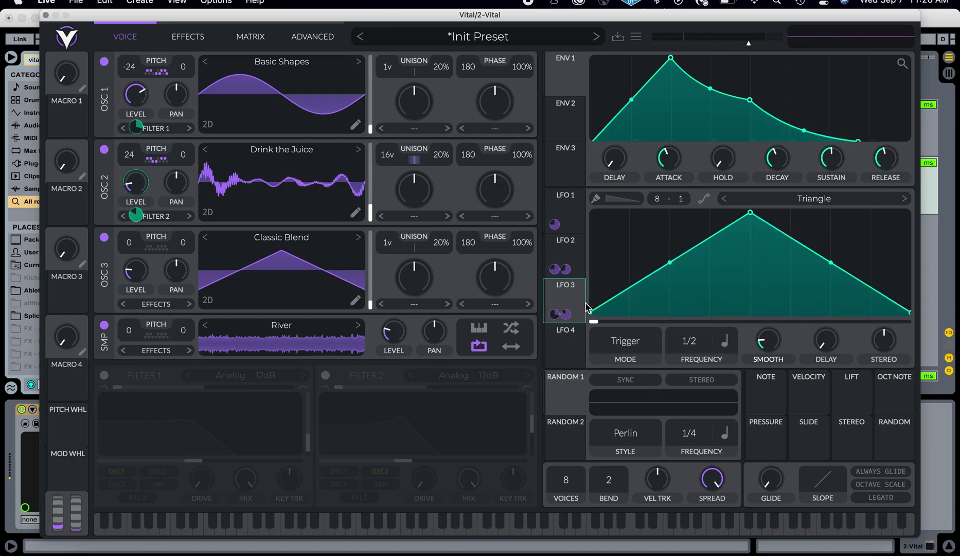
Make LFO 3's modulation depth on oscillator 1 negative, around -0.36
mouse_move(129, 191)
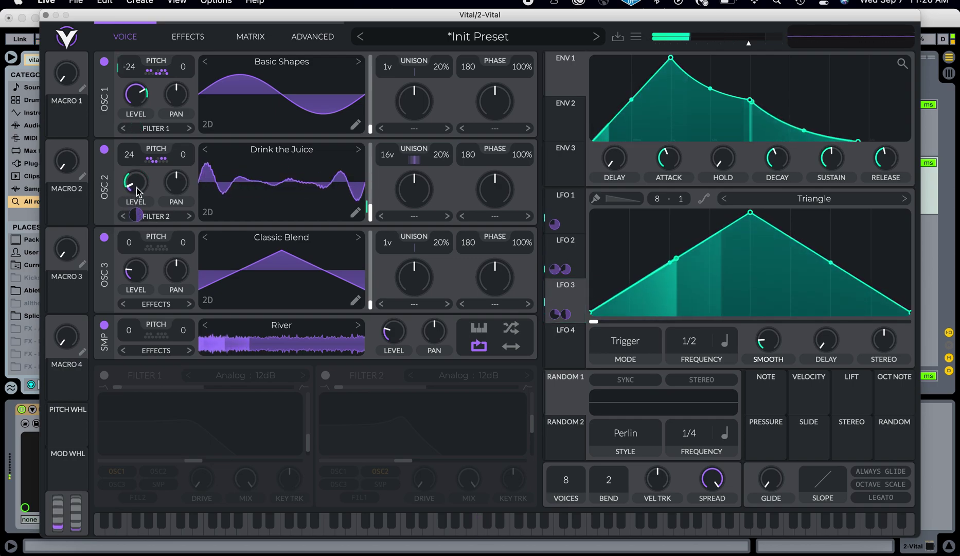
mouse_move(136, 128)
mouse_move(137, 129)
left_mouse_down()
mouse_move(138, 170)
mouse_move(138, 134)
left_mouse_up()
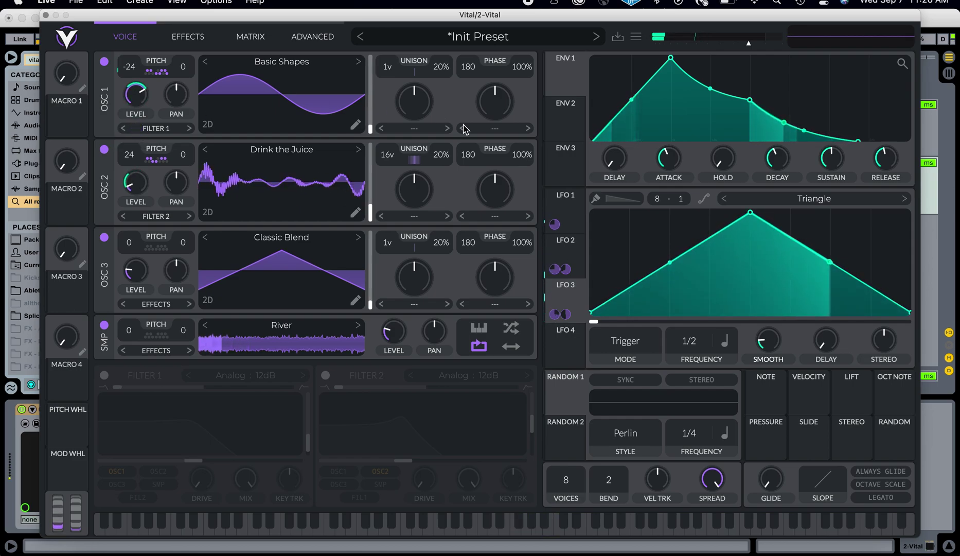
left_click_drag(561, 309, 133, 274)
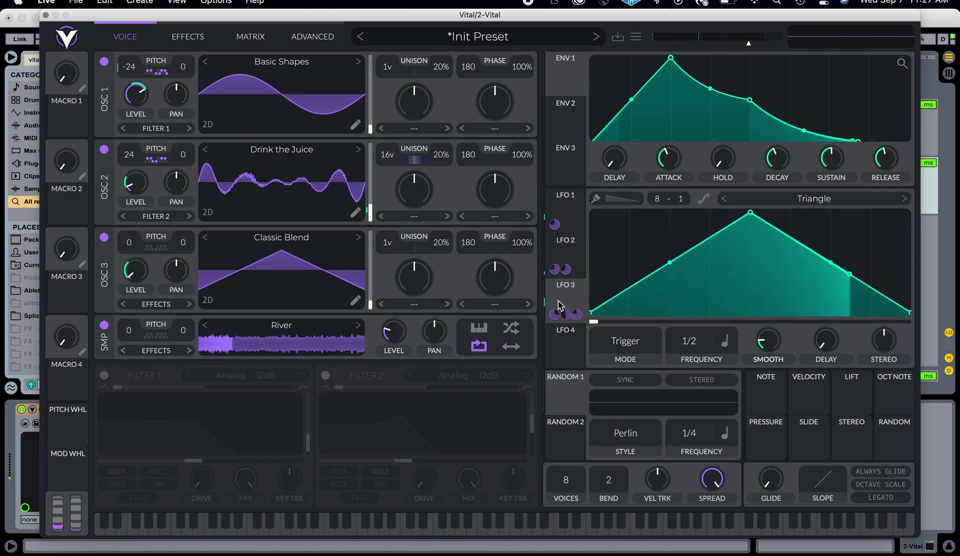
Remove LFO 3's connection to oscillator 3
mouse_move(559, 305)
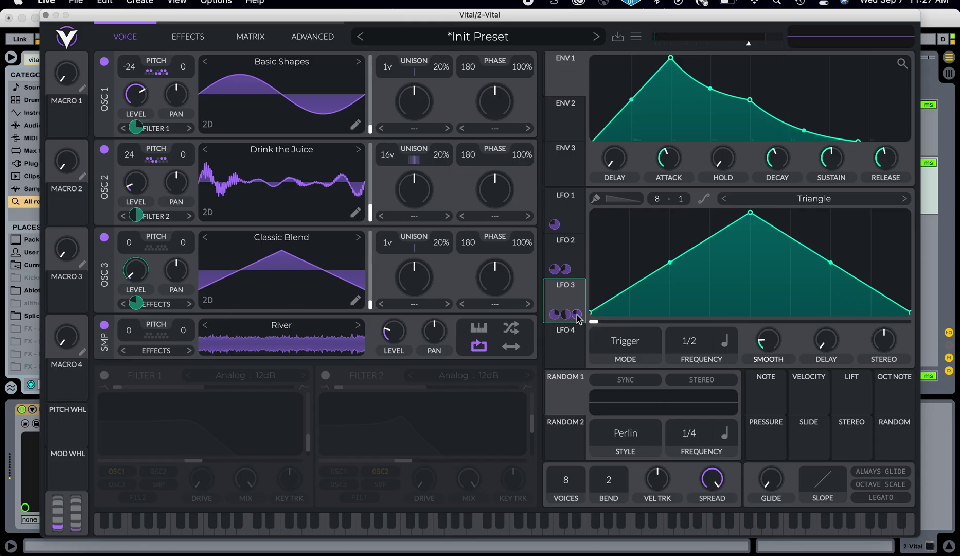
right_click(577, 315)
left_click(588, 325)
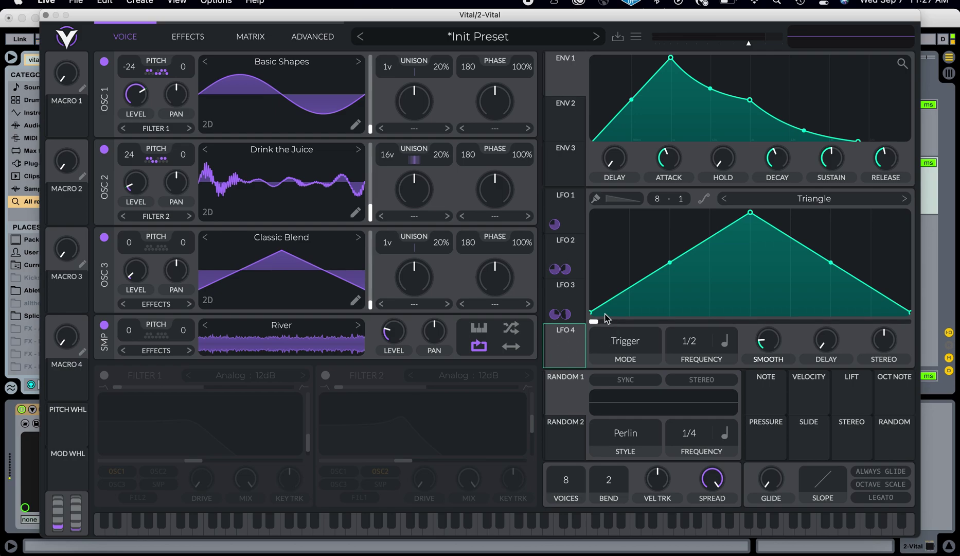
Change LFO 3 to a curved Saw Up ramp and route LFO 4 to oscillator 2's level
left_click(826, 203)
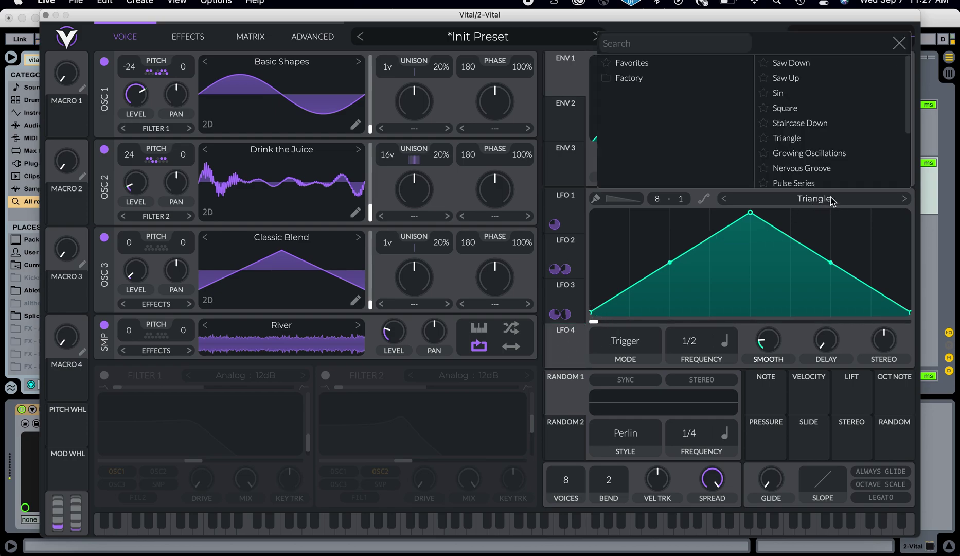
left_click(800, 80)
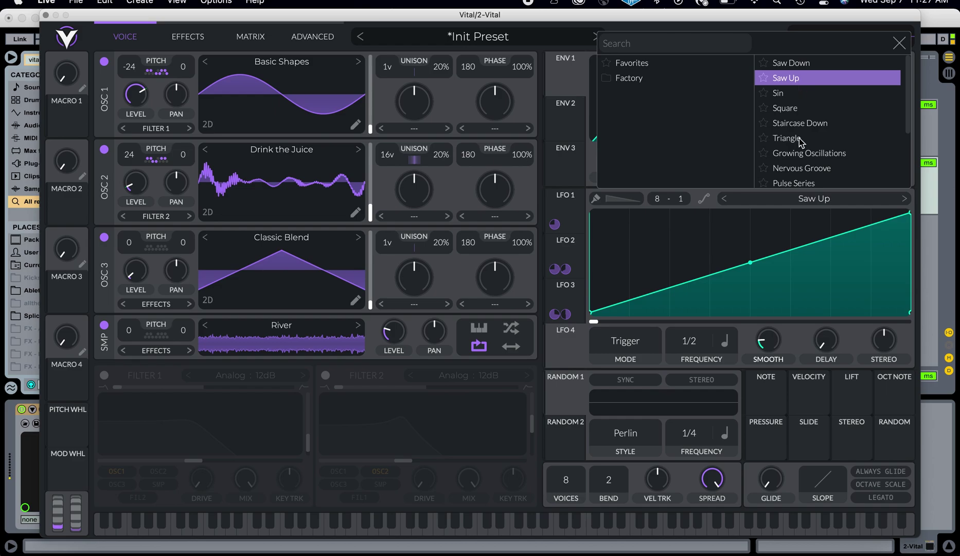
left_click(752, 268)
left_click_drag(751, 265, 781, 300)
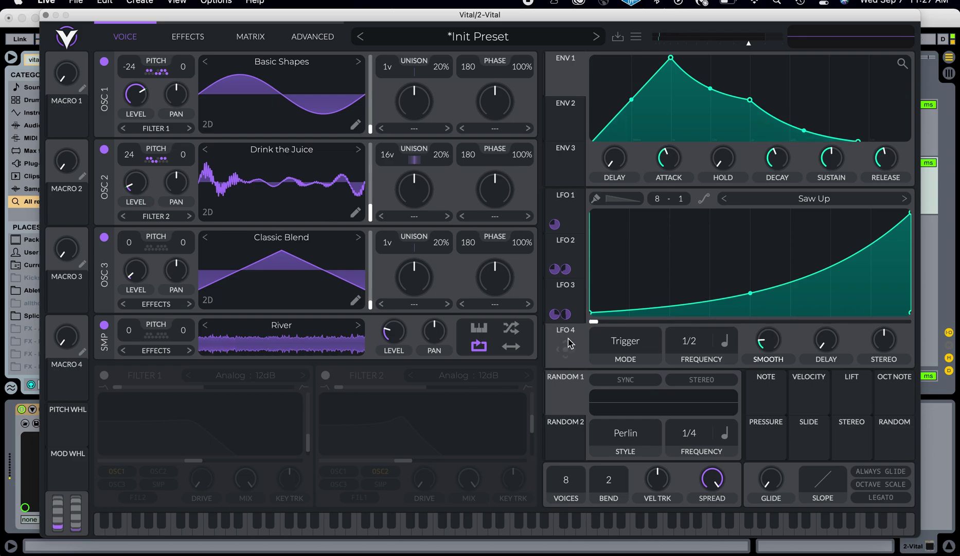
left_click_drag(563, 348, 134, 185)
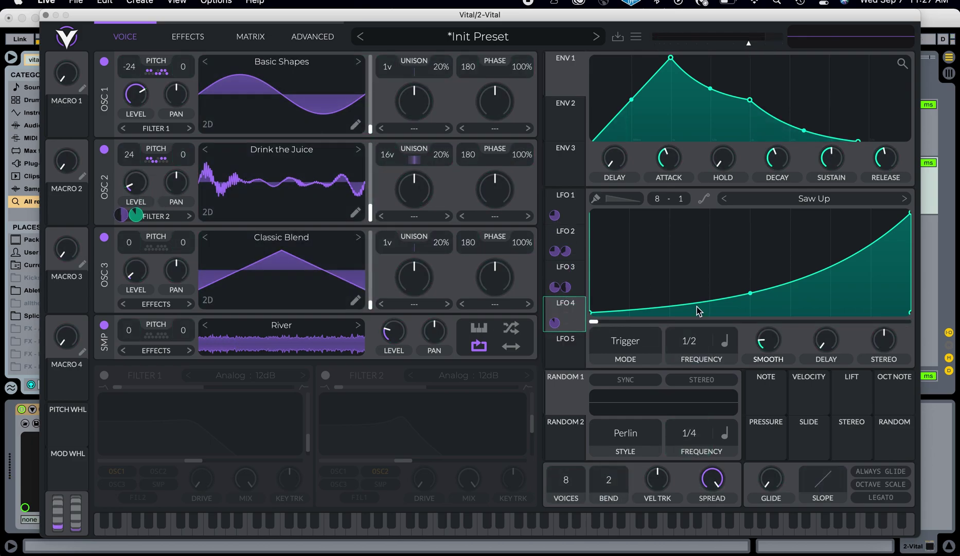
Delete the LFO 3 to oscillator 1 level connection, keeping only its oscillator 2 routing
right_click(569, 291)
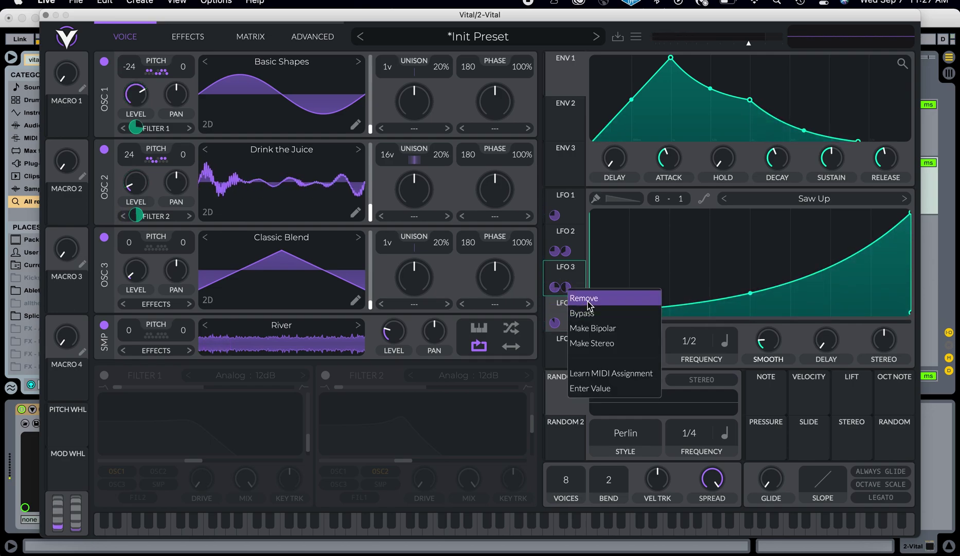
left_click(587, 301)
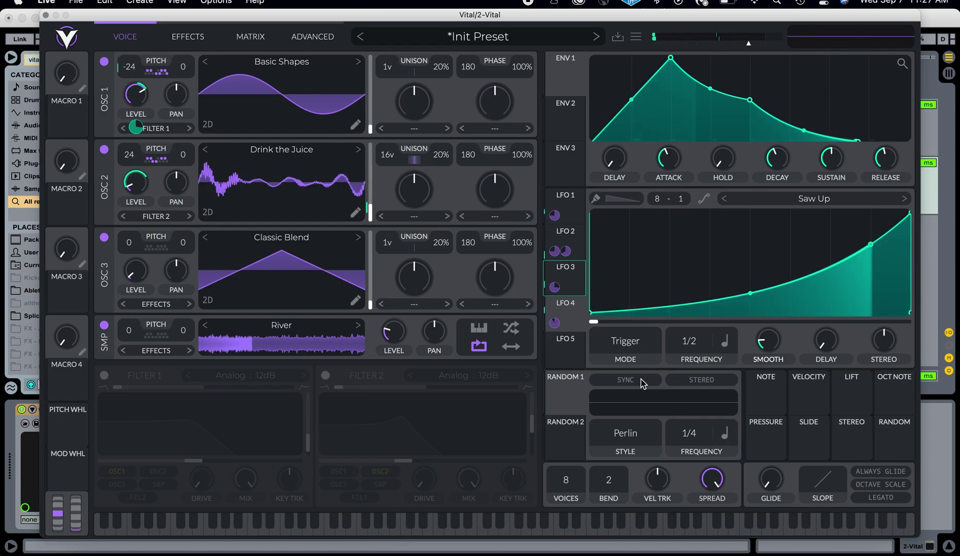
Route LFO 3 to Random 2's frequency and Random 1 to oscillator 1's pitch
left_click(572, 290)
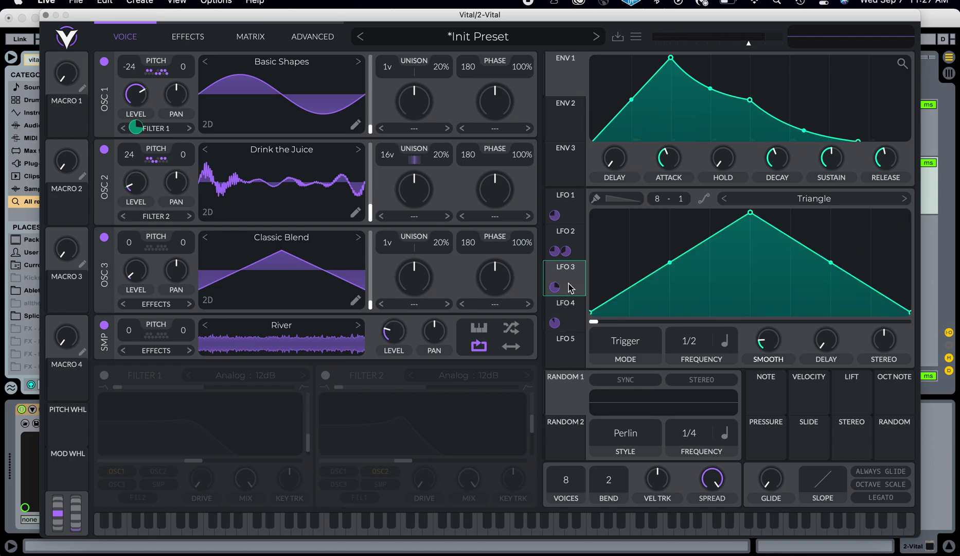
left_click_drag(587, 321, 612, 401)
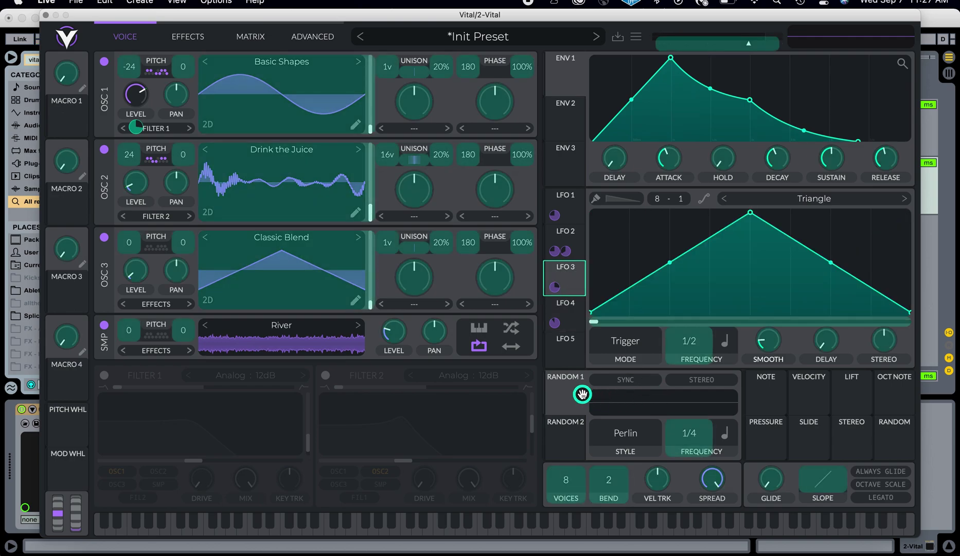
left_click_drag(690, 435, 690, 436)
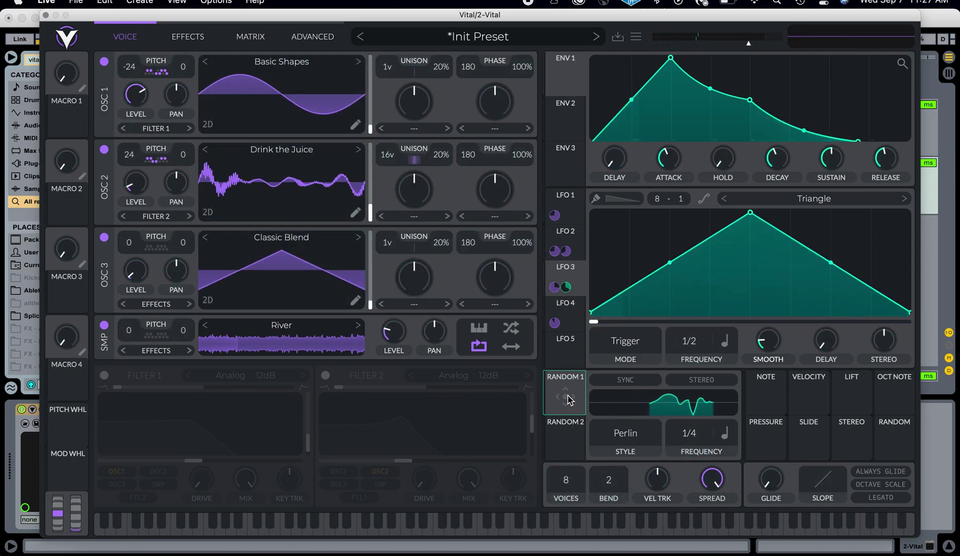
left_click_drag(569, 398, 128, 157)
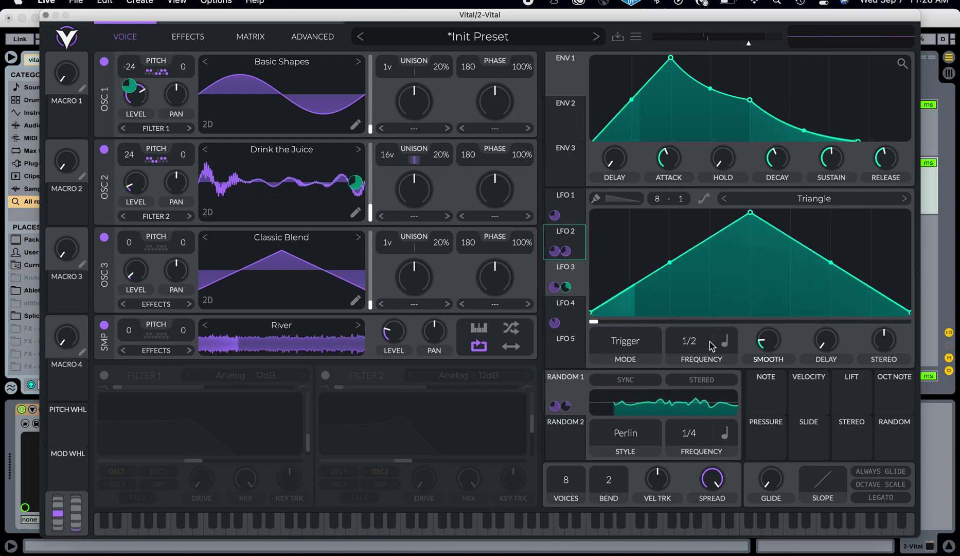
Try LFO 1's rate at 2/1, then set the stepped-bar LFO to a synced 1/4 rate
left_click(569, 218)
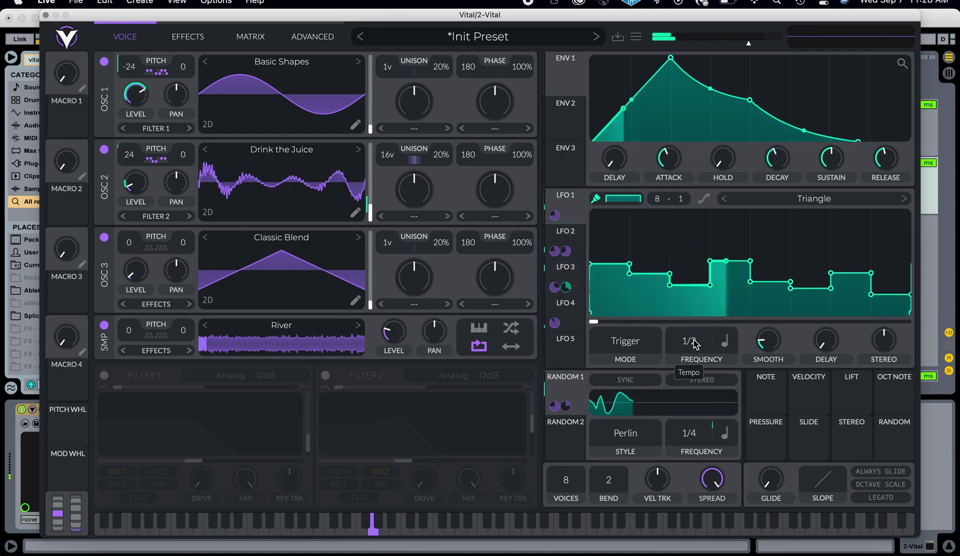
left_click_drag(693, 344, 691, 358)
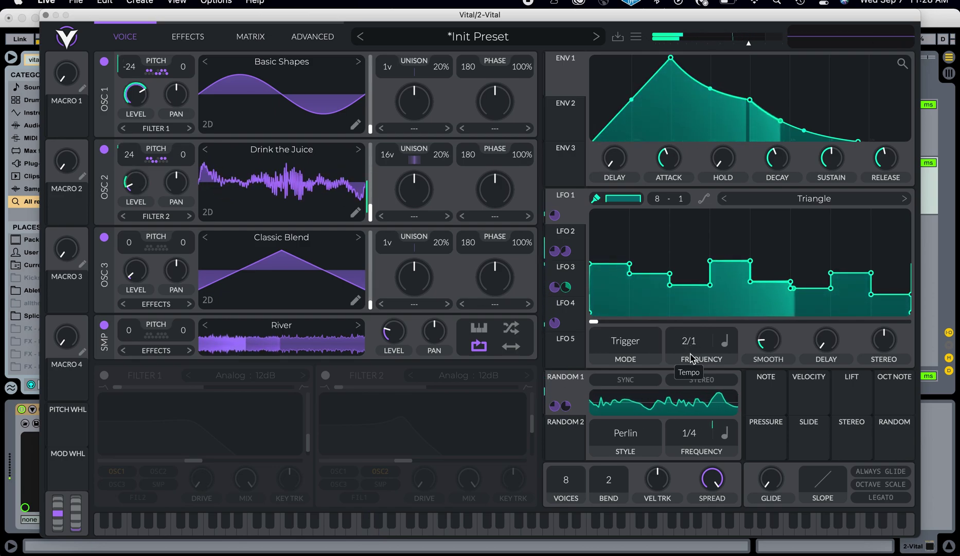
left_click(571, 255)
left_click_drag(701, 350, 698, 384)
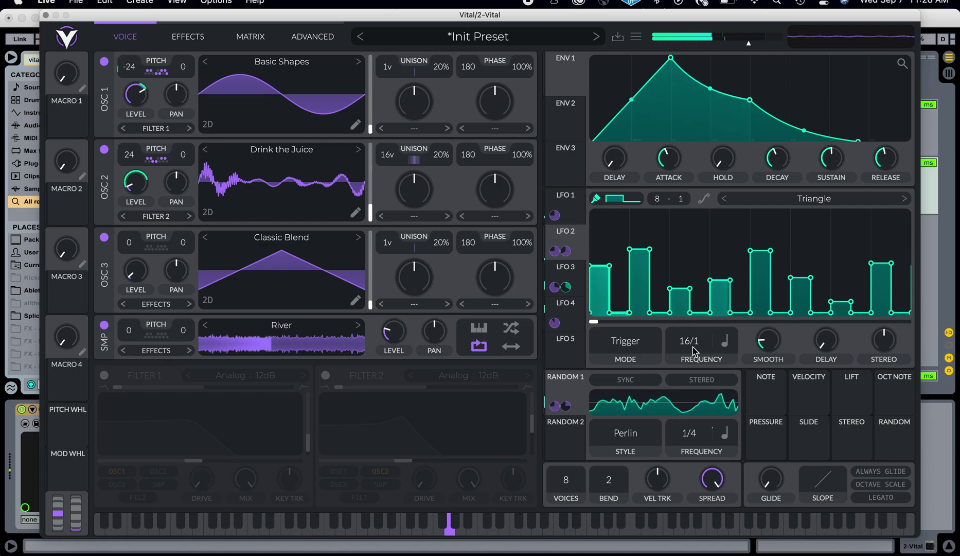
left_click_drag(694, 365, 694, 325)
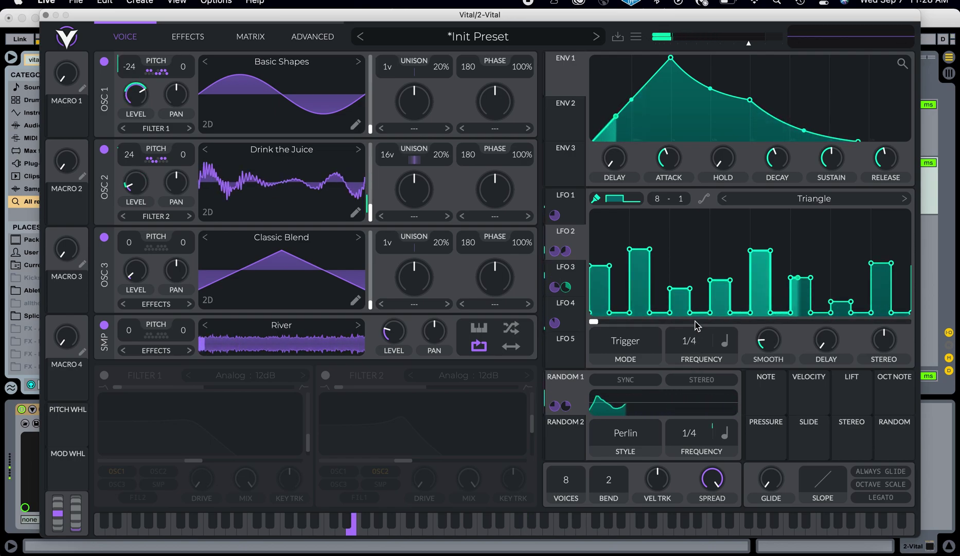
left_click(202, 36)
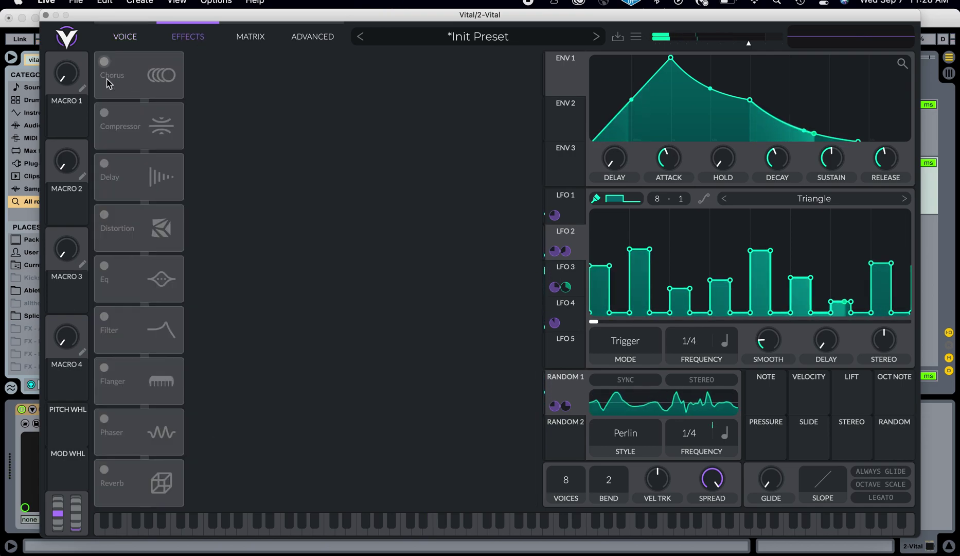
Enable Soft Clip distortion and the EQ, cutting its high band to about -7.079 dB
left_click(105, 215)
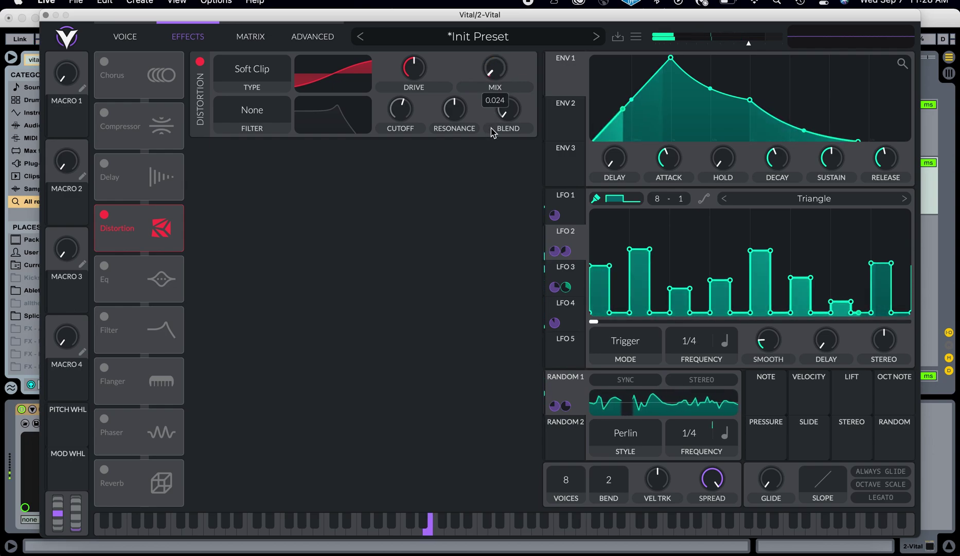
left_click(105, 266)
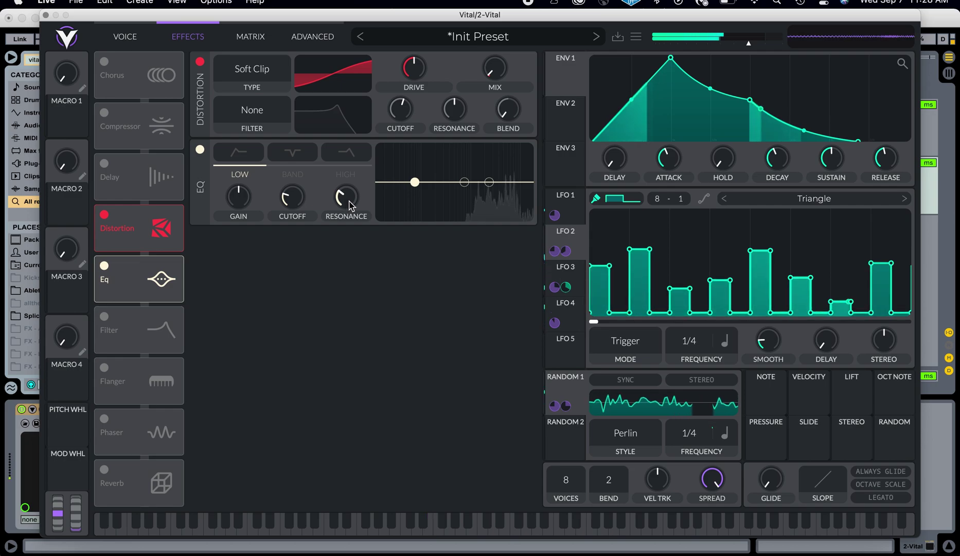
left_click(348, 153)
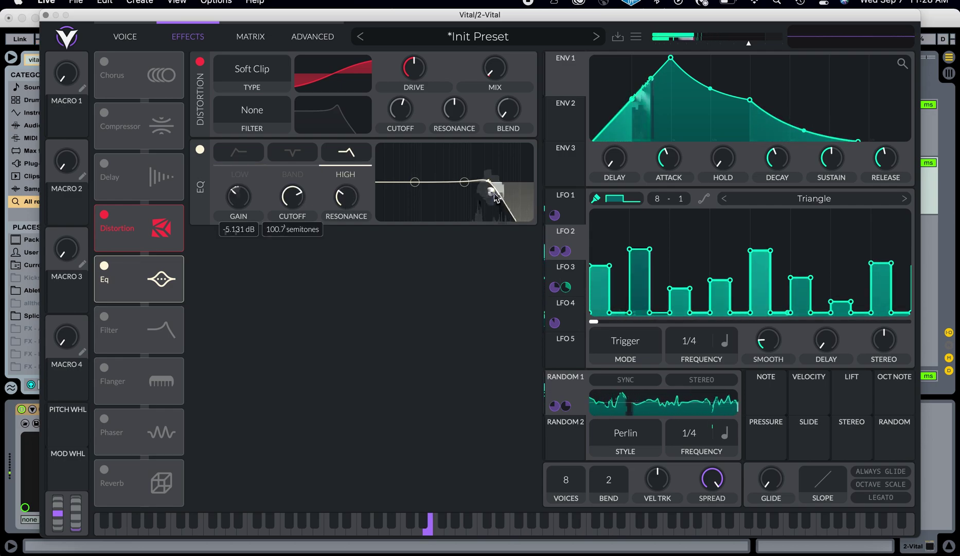
left_click_drag(495, 197, 503, 200)
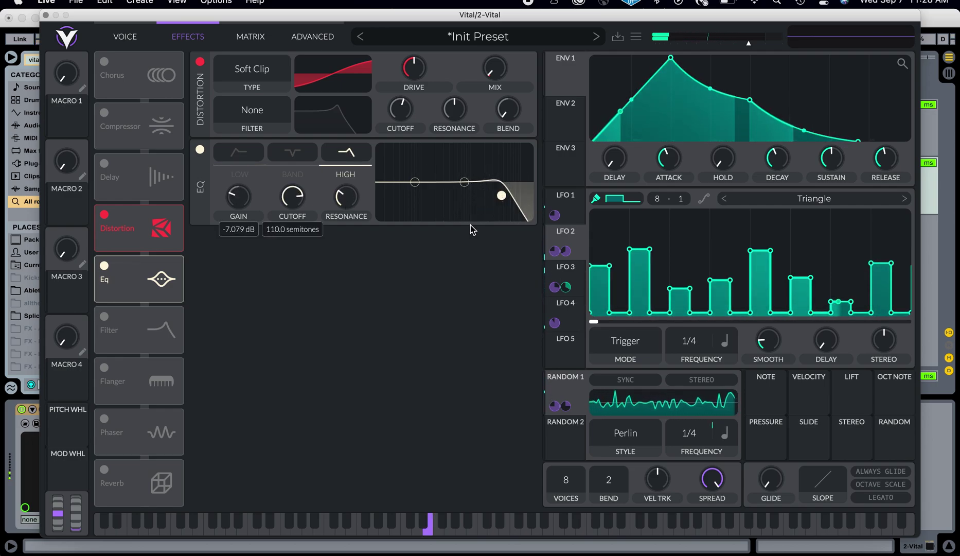
Enable Filter 1, feed oscillator 2 into it, blend toward band-pass, then switch it off
left_click(133, 41)
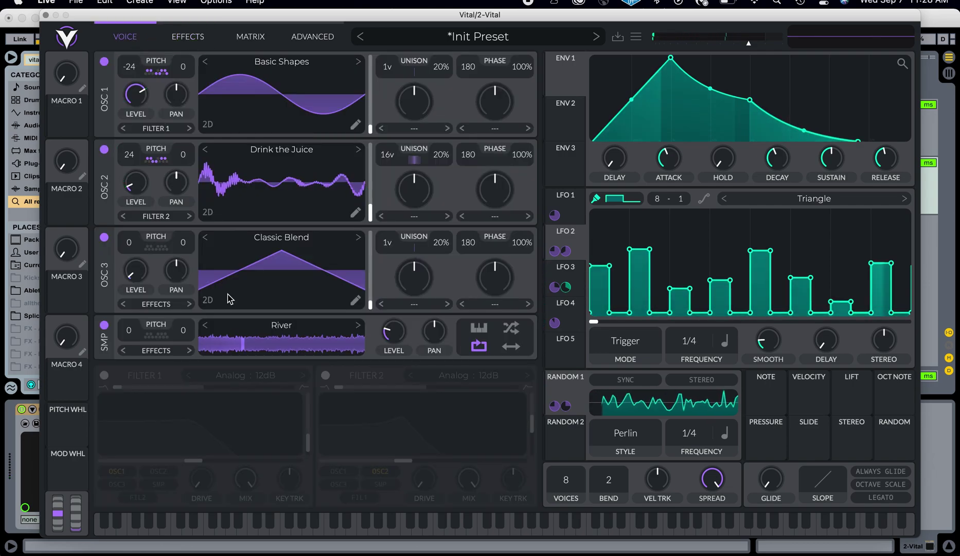
left_click(105, 376)
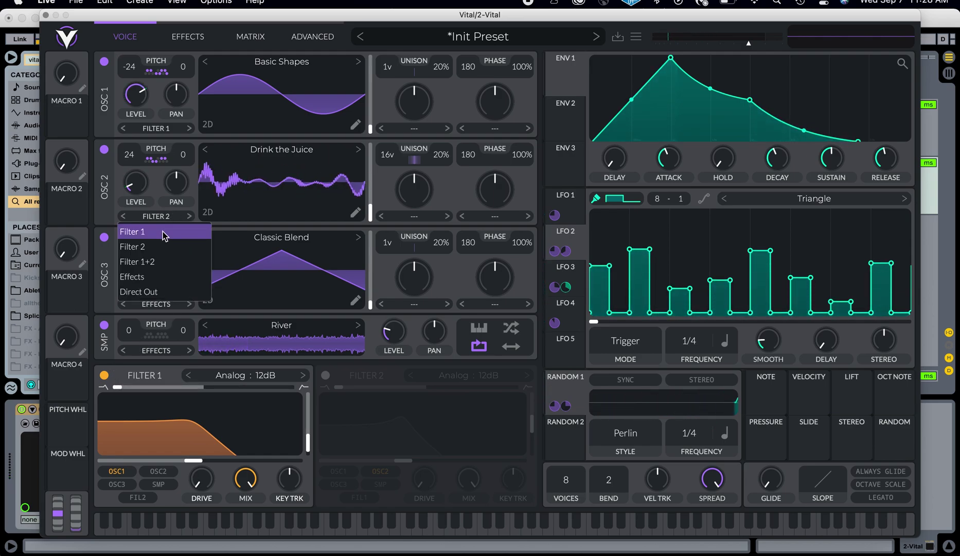
left_click(163, 235)
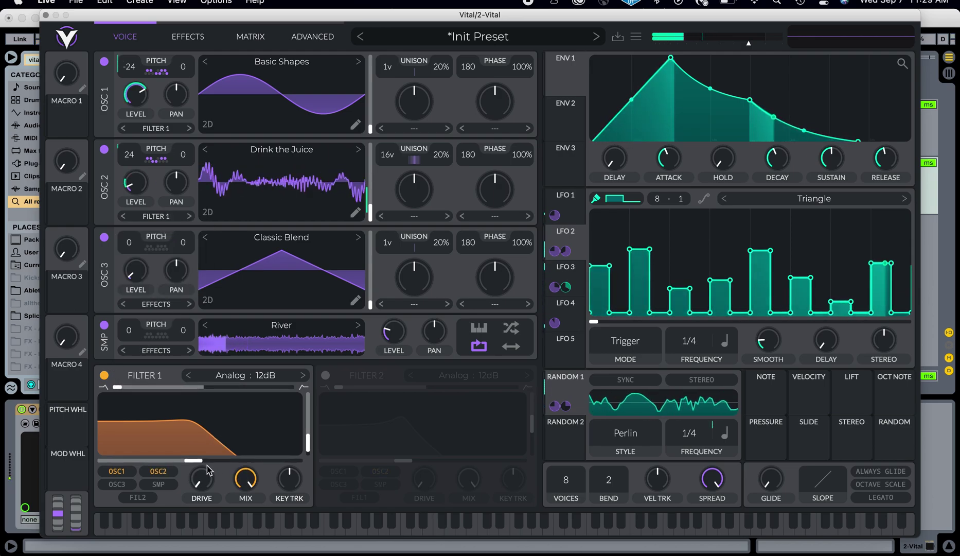
scroll(195, 465, "up", 5)
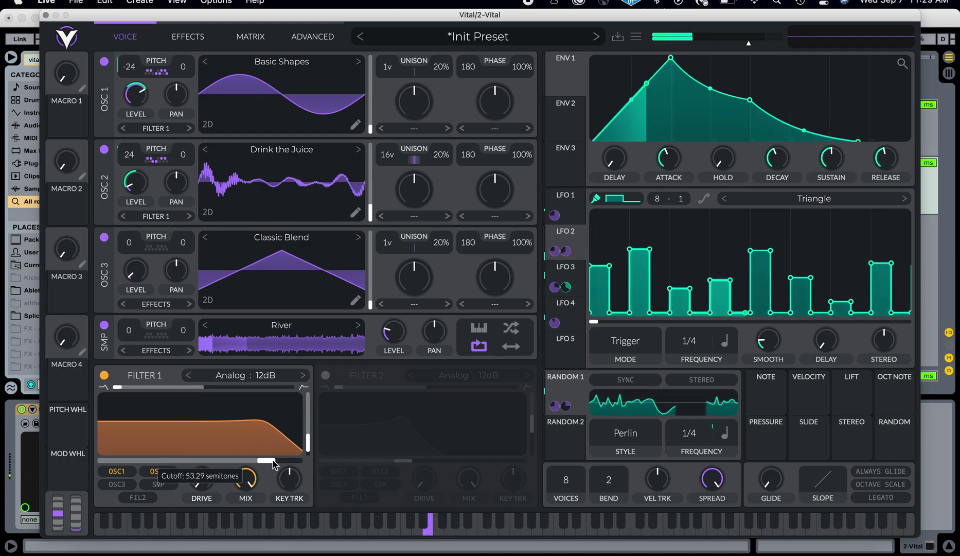
left_click_drag(117, 387, 288, 407)
scroll(209, 462, "down", 3)
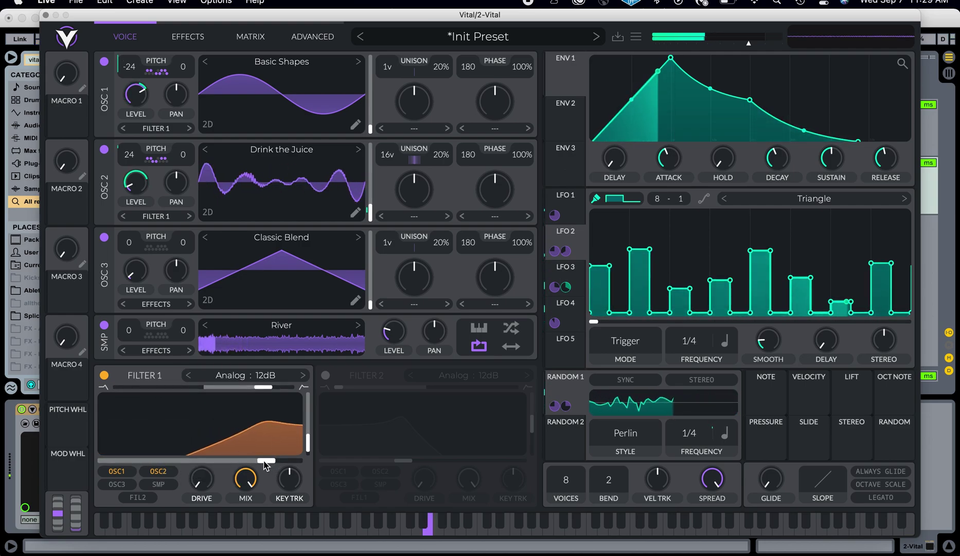
scroll(208, 463, "up", 2)
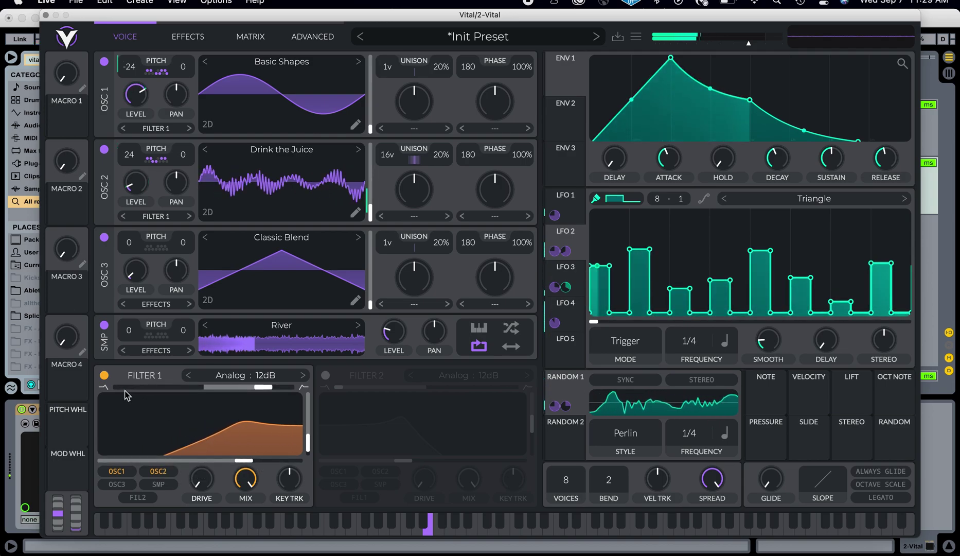
left_click(105, 375)
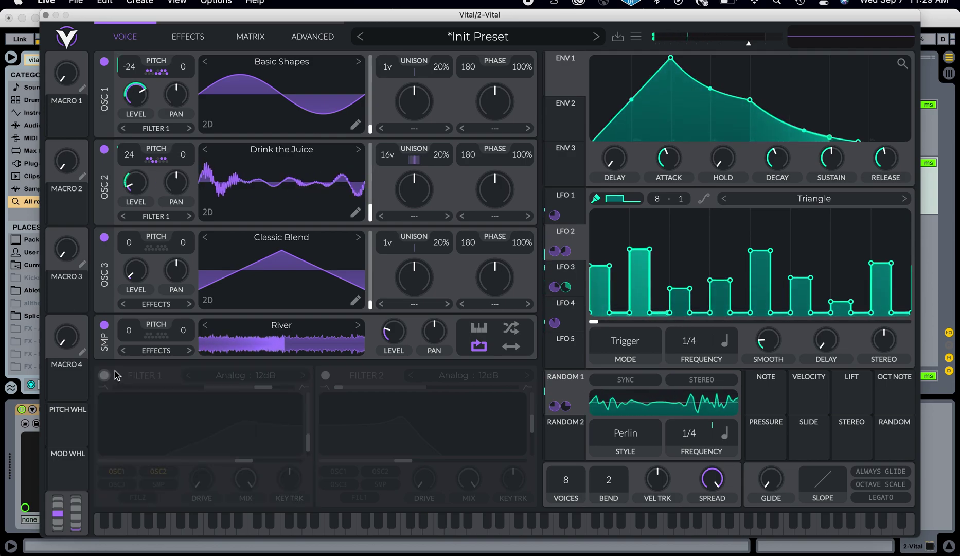
Try the Flanger with a faster rate and about 68% depth, then switch it off
left_click(200, 44)
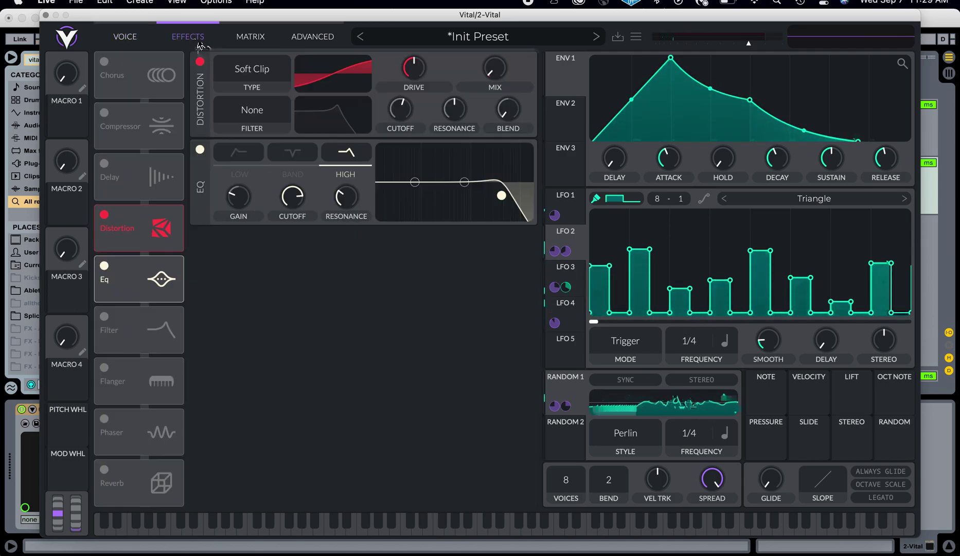
left_click(104, 368)
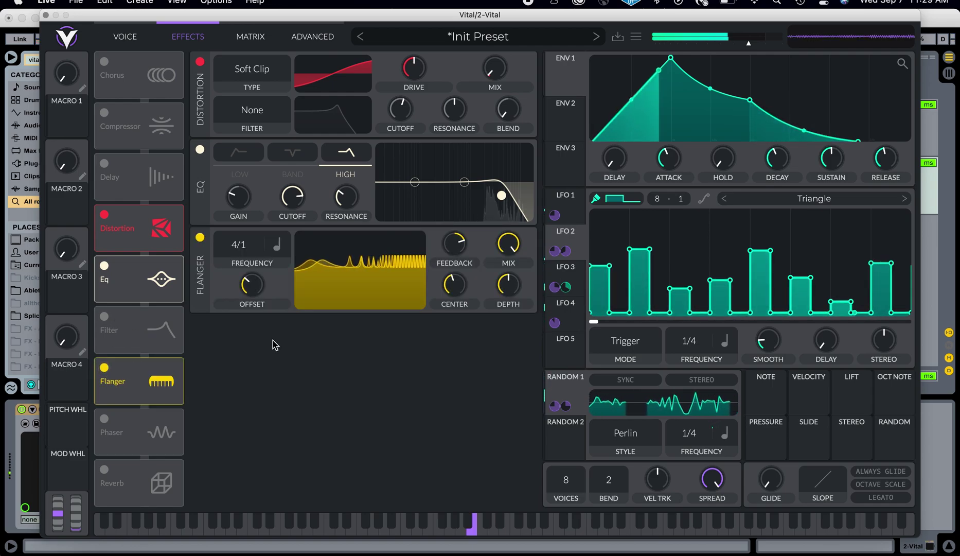
mouse_move(238, 246)
left_mouse_down()
mouse_move(236, 282)
mouse_move(239, 237)
left_mouse_up()
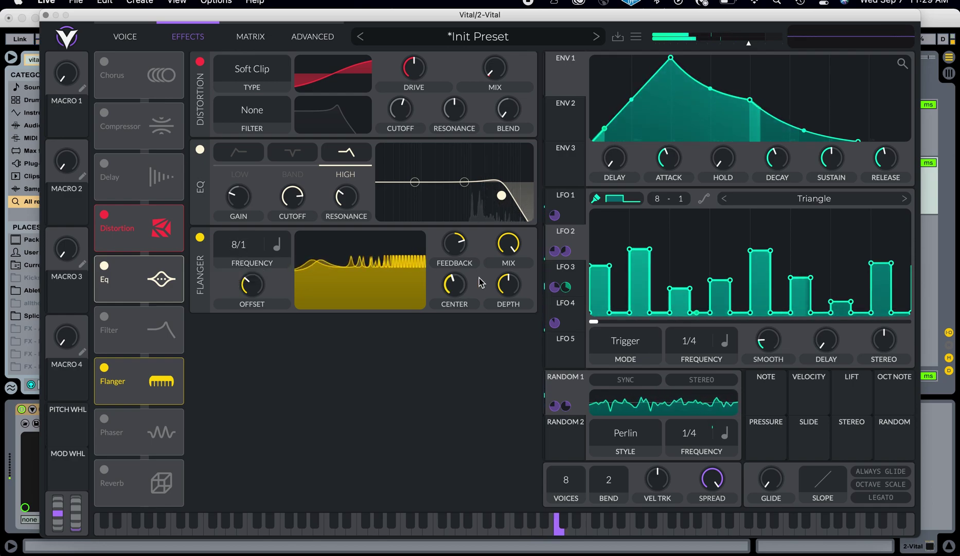
mouse_move(508, 315)
left_click_drag(508, 315, 503, 281)
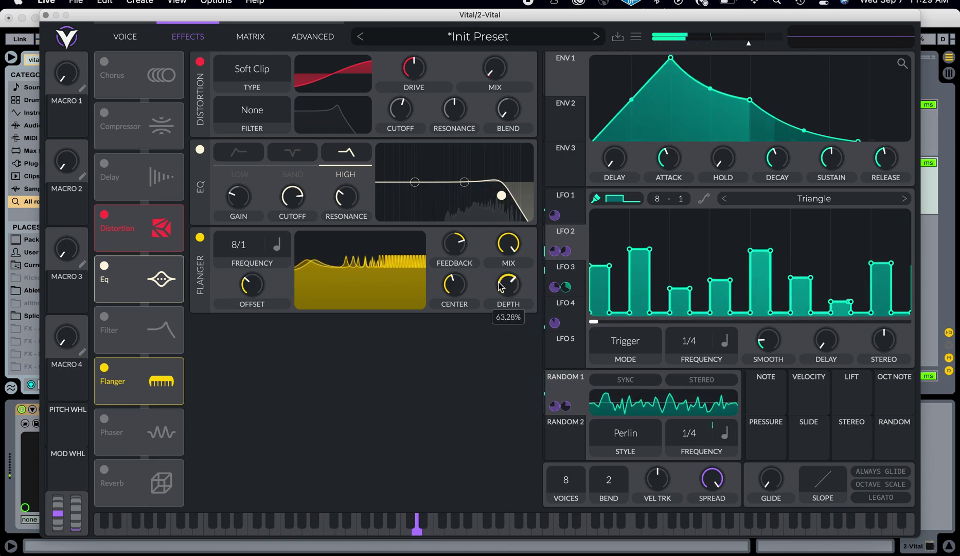
left_click(105, 368)
Enable the Phaser with more depth and about 58% feedback, and add Reverb
left_click(104, 419)
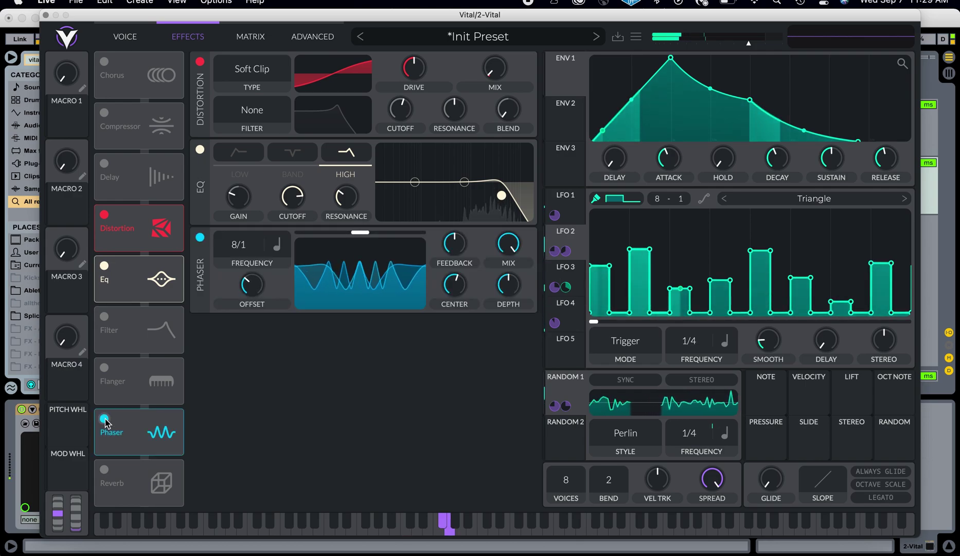
mouse_move(508, 284)
left_mouse_down()
mouse_move(509, 272)
mouse_move(502, 298)
left_mouse_up()
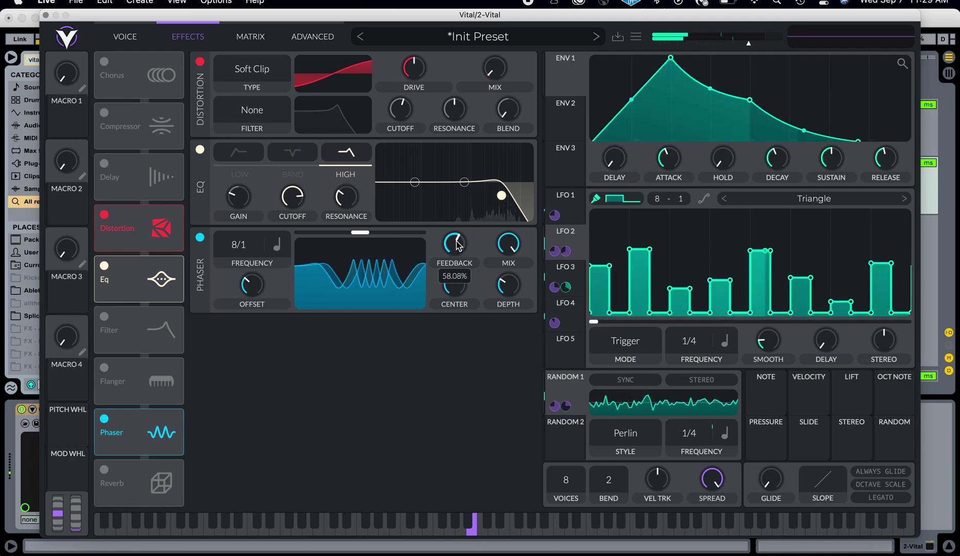
left_click_drag(449, 238, 450, 225)
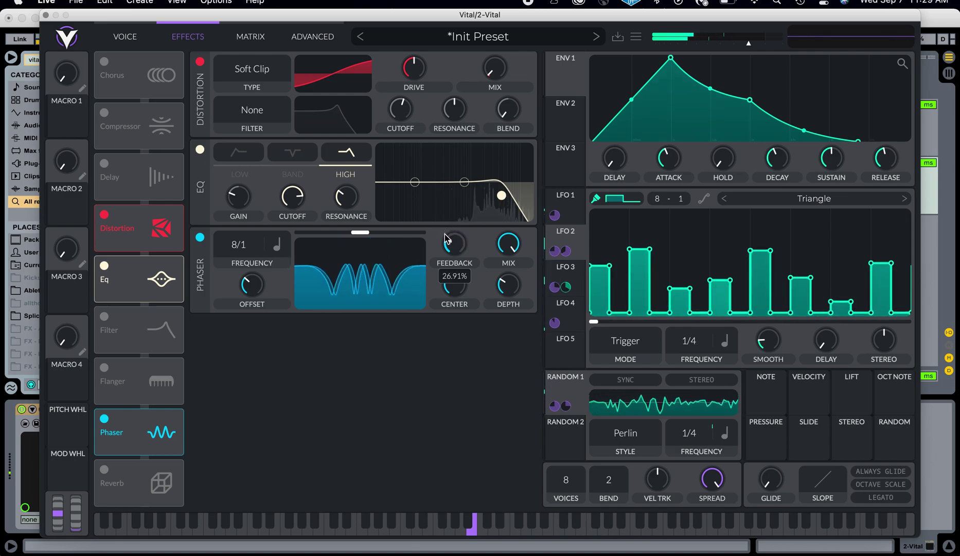
left_click(105, 469)
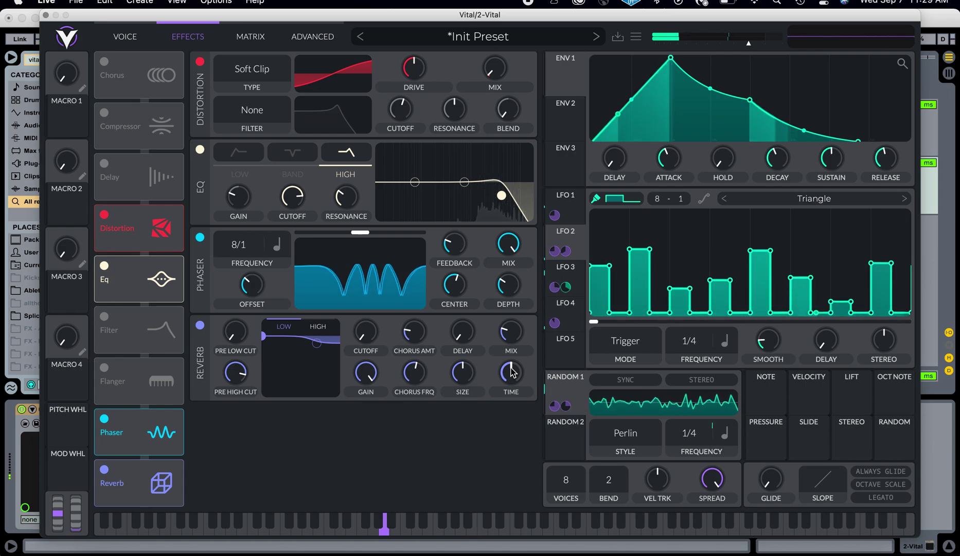
left_click(511, 40)
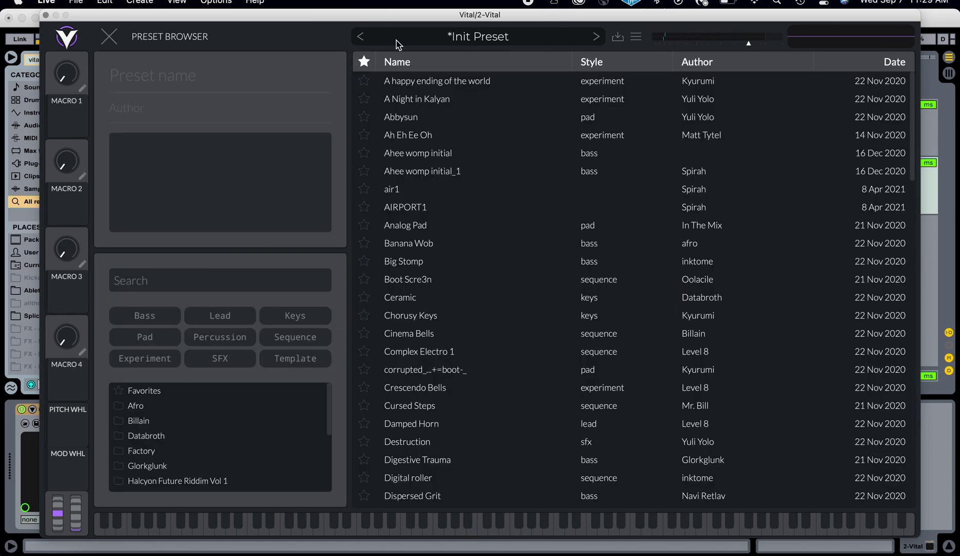
Save the patch as preset 'Dripping', then filter the preset browser by the author's name
left_click(617, 38)
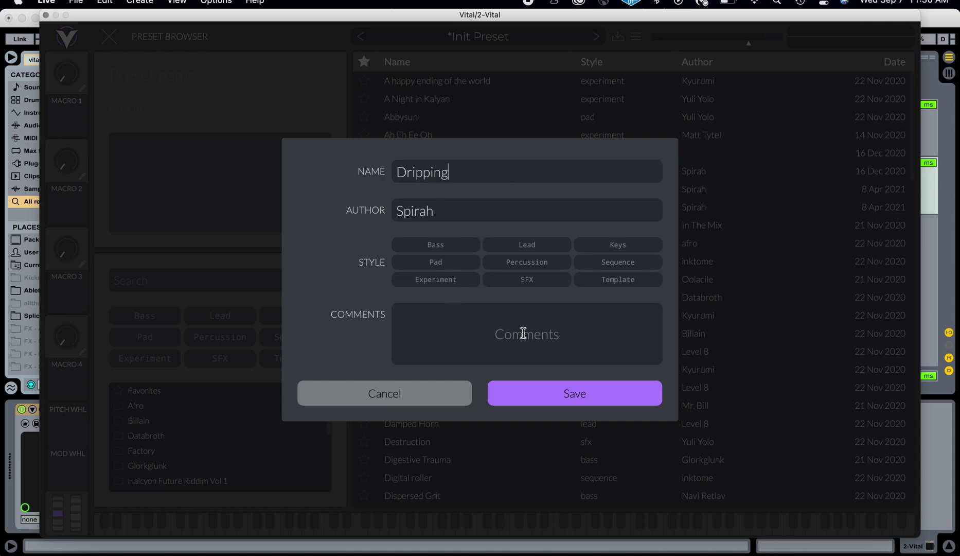
left_click(553, 393)
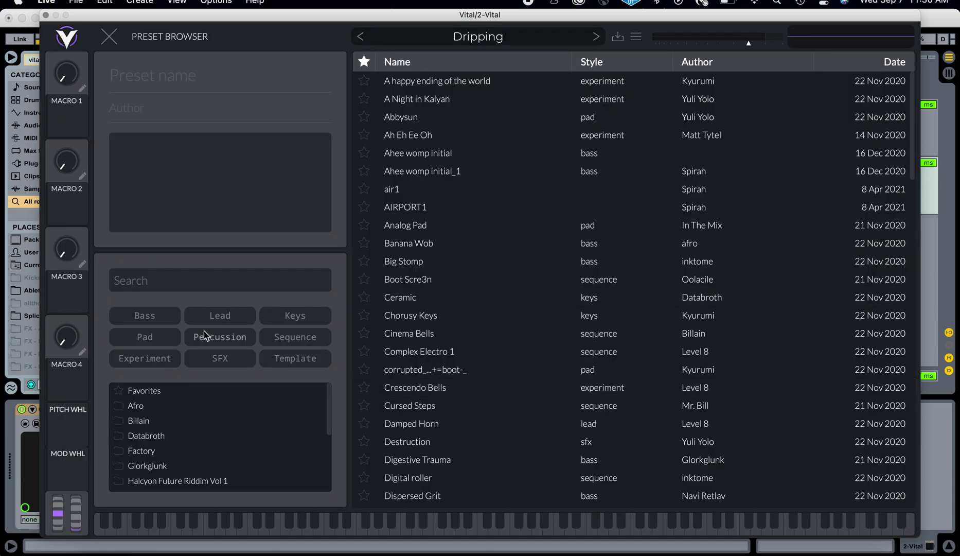
type("spirah")
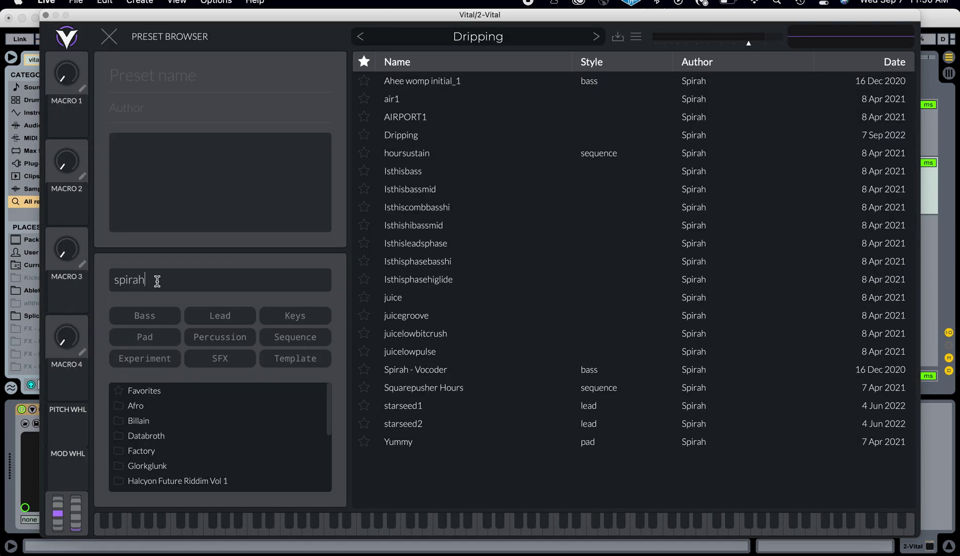